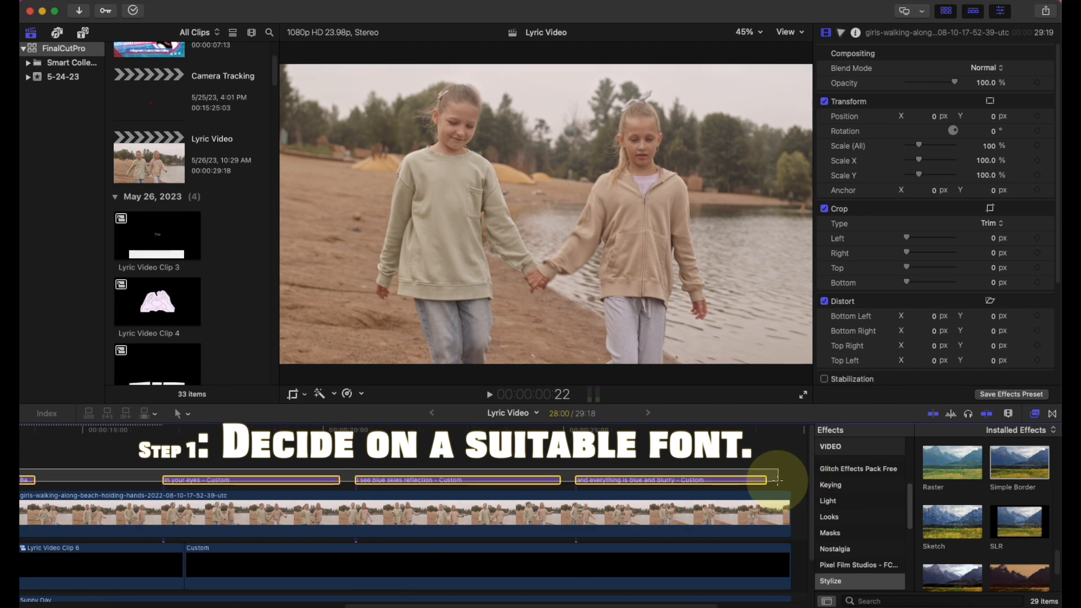
# Step: Set the font of all the selected lyric titles to Earwig Factory
pyautogui.moveTo(588, 605); pyautogui.dragTo(186, 604)
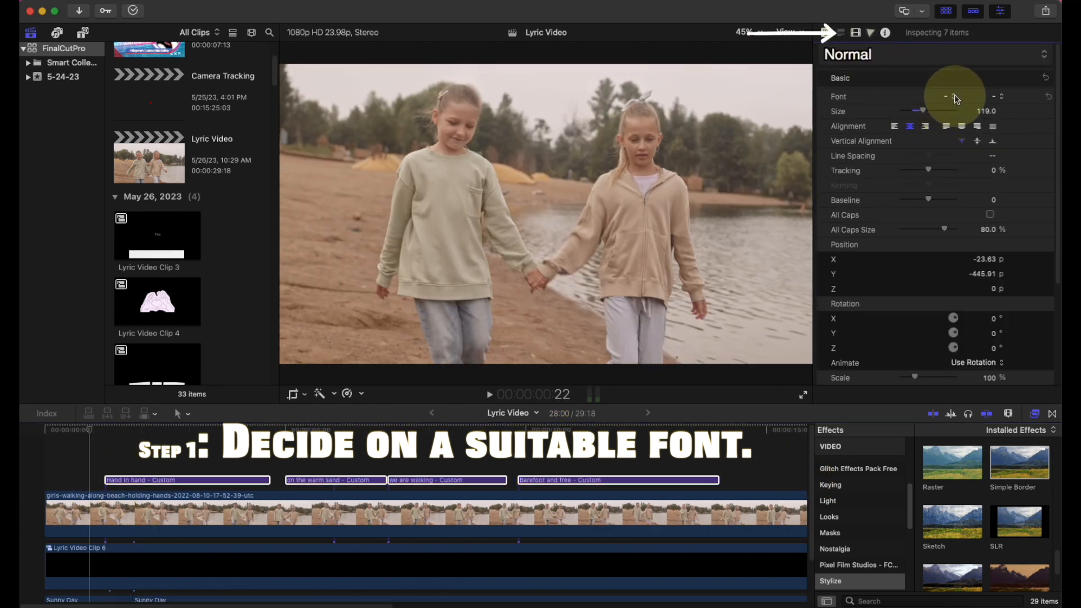
pyautogui.click(115, 430)
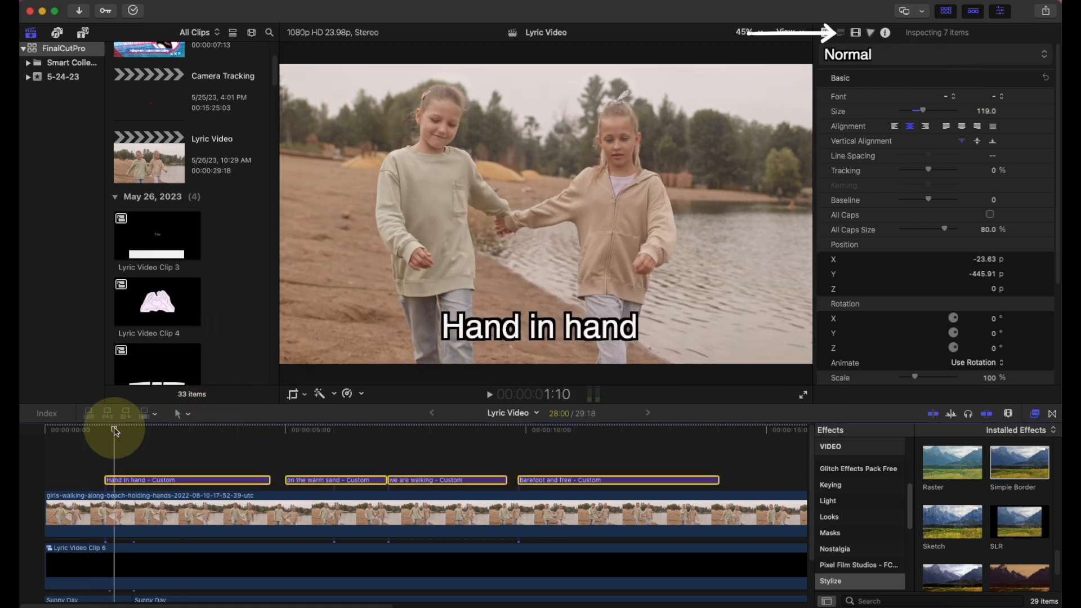
pyautogui.click(956, 101)
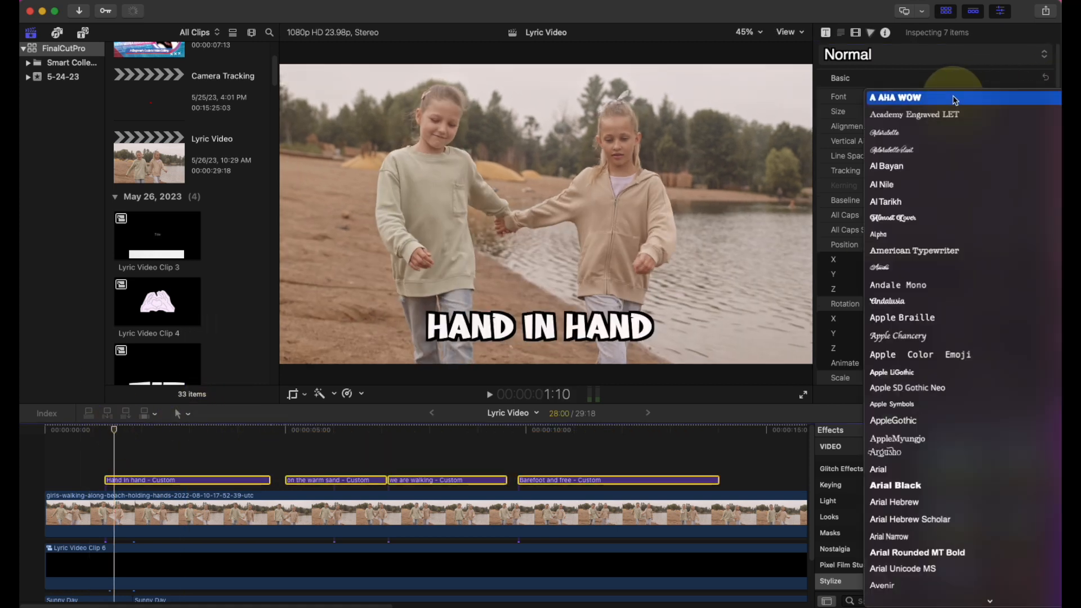
pyautogui.scroll(-6, 941, 384)
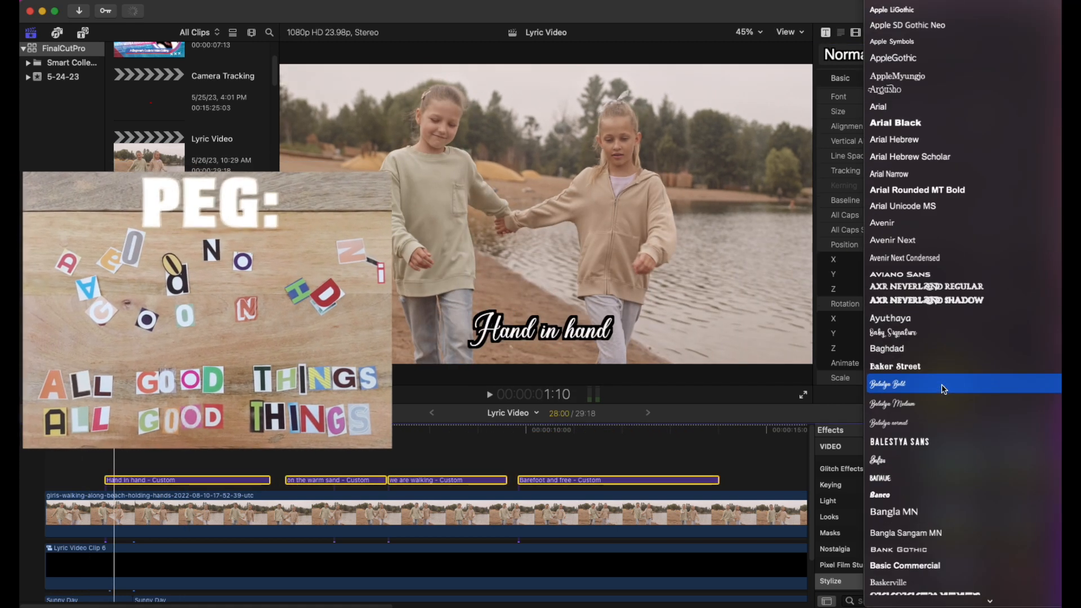
pyautogui.scroll(-3, 935, 384)
pyautogui.scroll(-15, 926, 383)
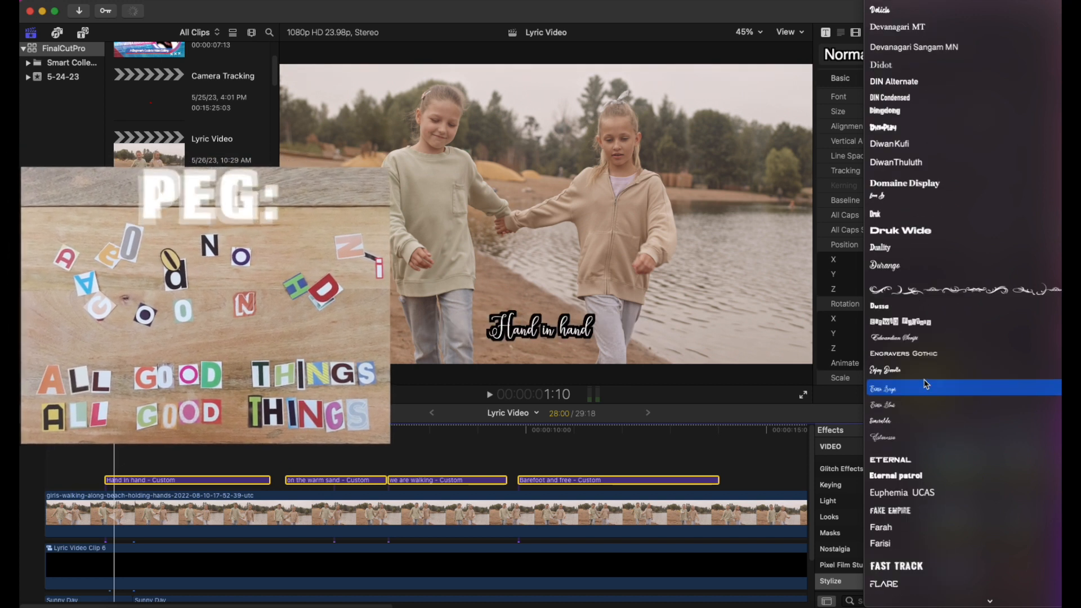
pyautogui.click(917, 321)
# Step: Set the selected lyric titles to size 139 with 8.22% tracking and turn off their outline
pyautogui.moveTo(930, 172); pyautogui.dragTo(934, 172)
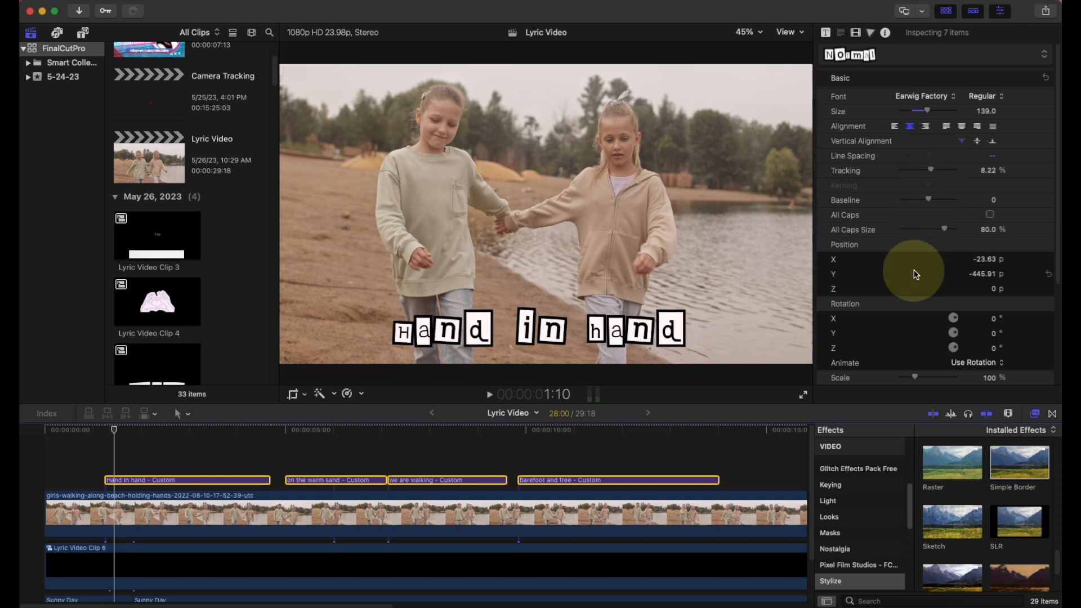
pyautogui.scroll(-5, 913, 273)
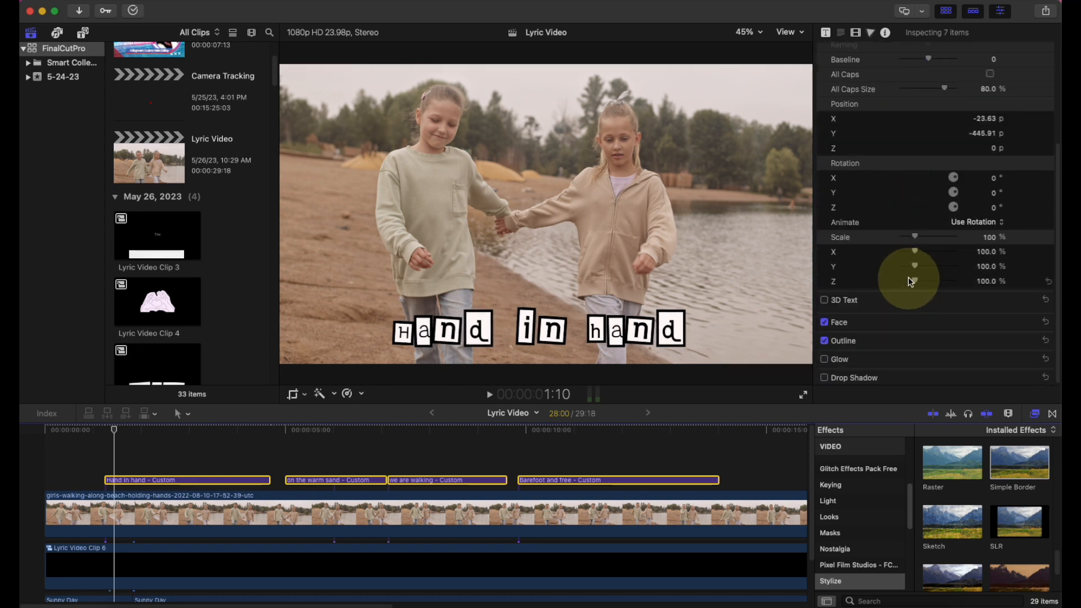
pyautogui.click(825, 343)
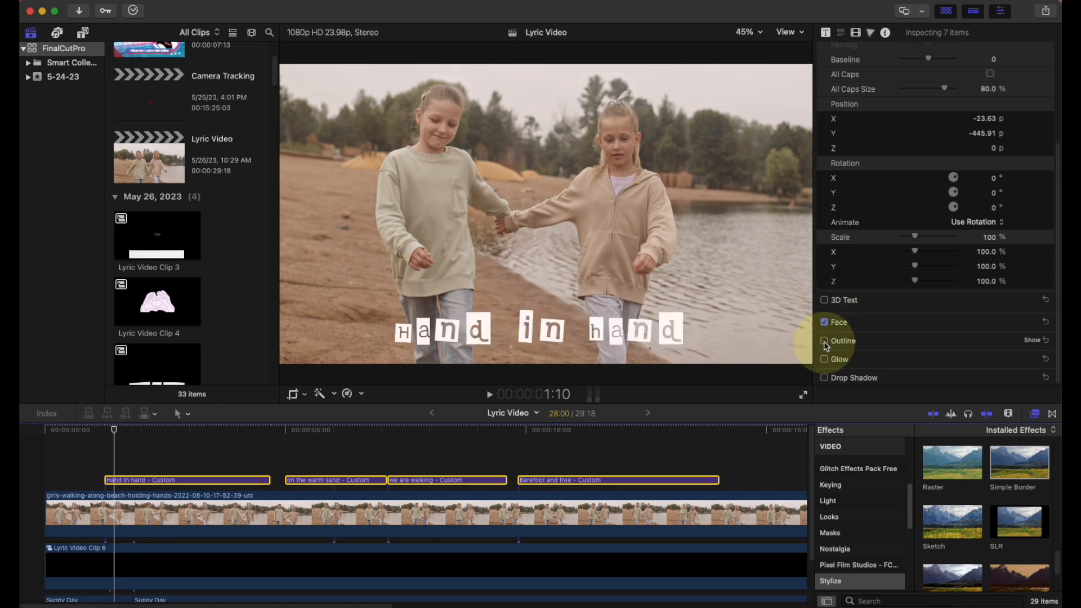
# Step: In the "Hand in hand" title, give only the letter H a brownish-orange face color
pyautogui.click(318, 480)
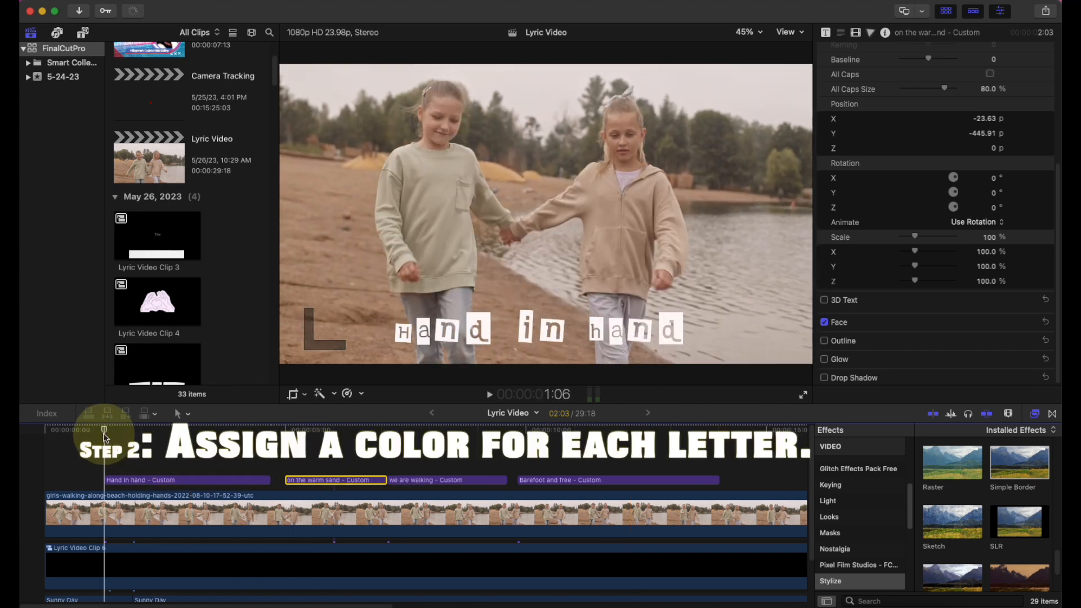
pyautogui.click(126, 481)
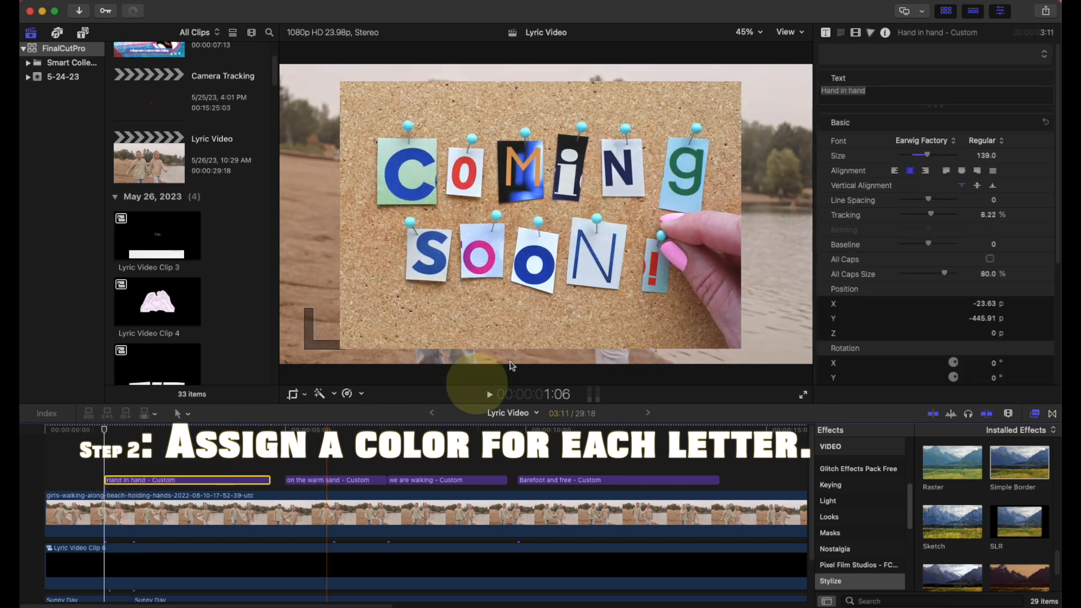
pyautogui.click(878, 90)
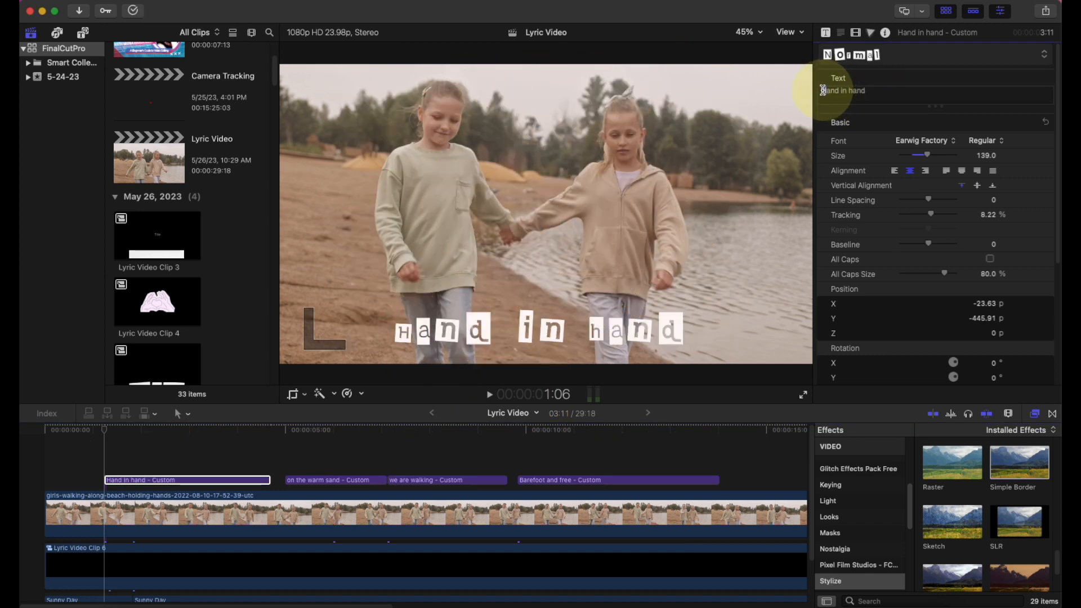
pyautogui.moveTo(822, 90); pyautogui.dragTo(827, 90)
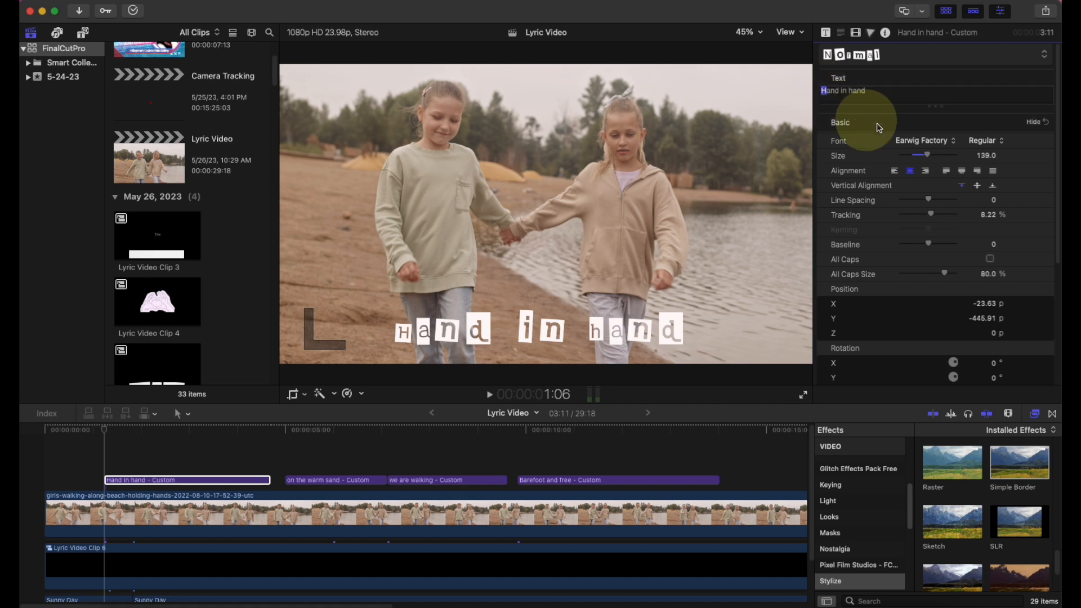
pyautogui.scroll(-5, 904, 274)
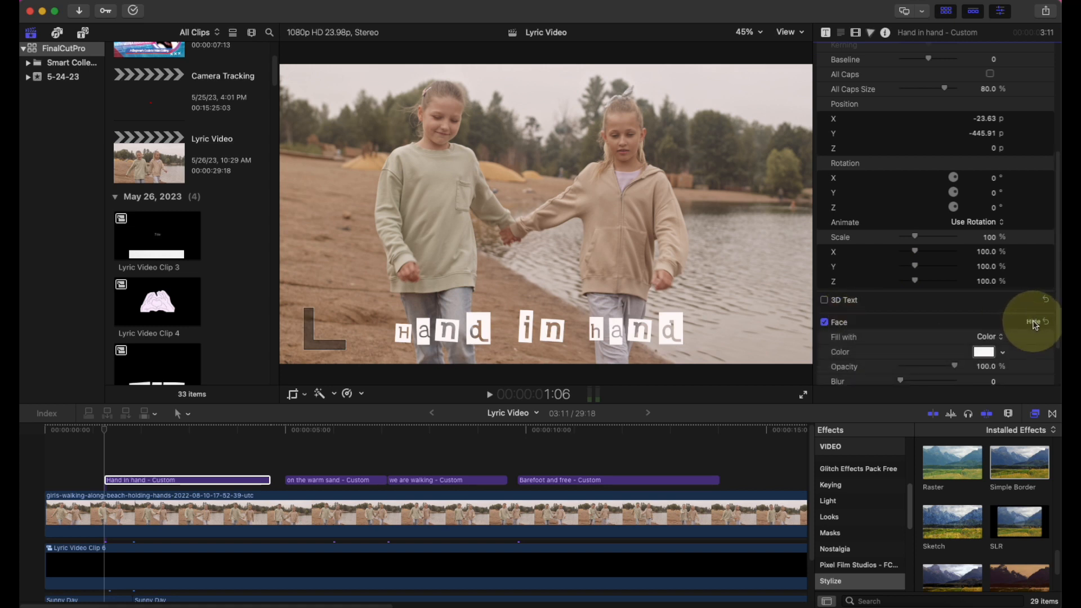
pyautogui.scroll(-1, 976, 349)
pyautogui.click(1004, 343)
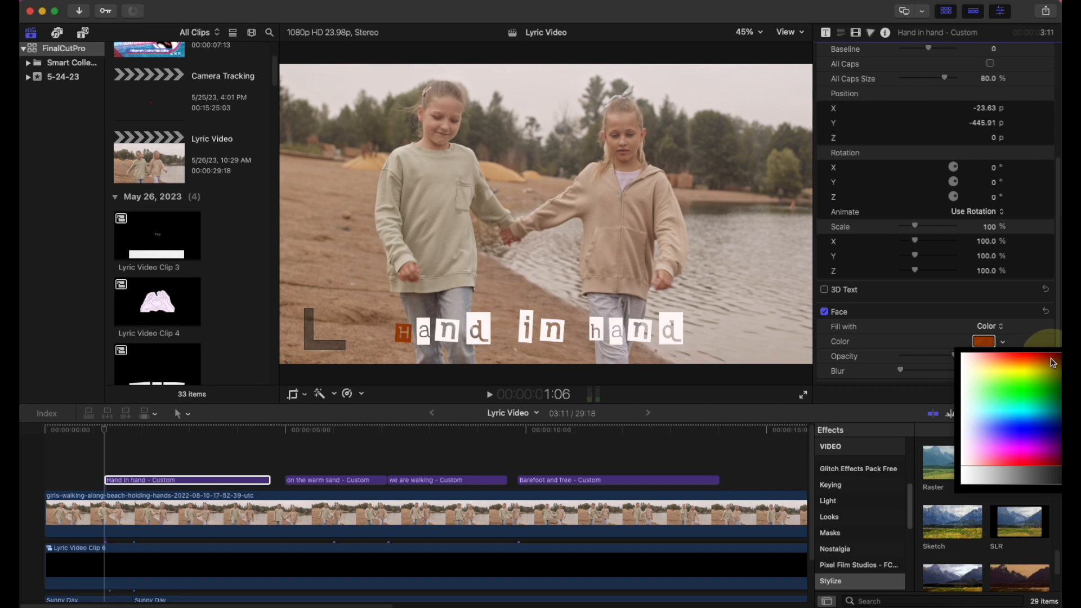
pyautogui.click(1054, 363)
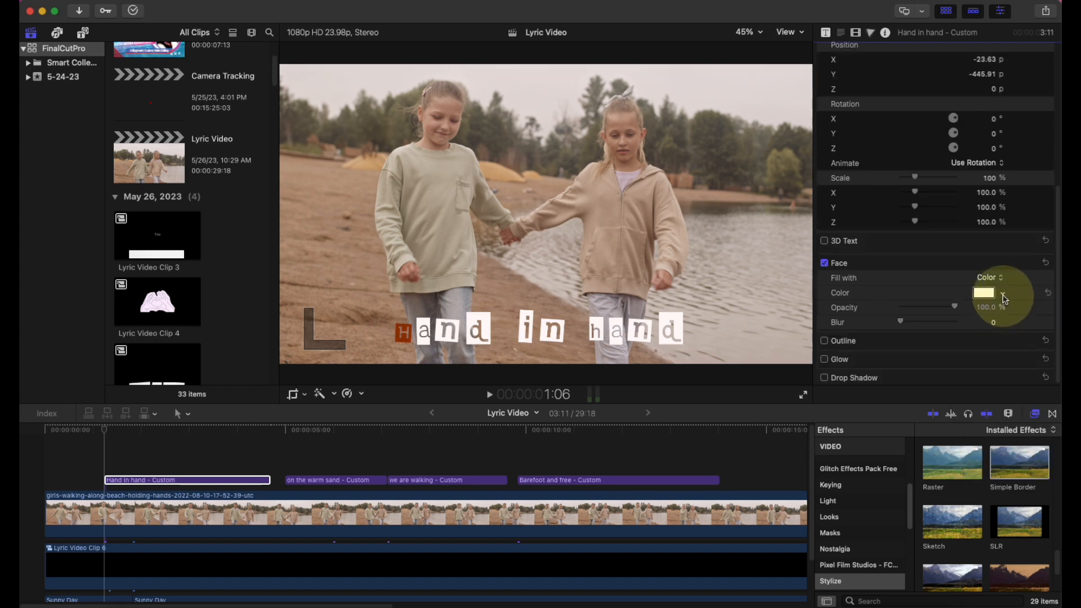
# Step: Color the first letter a of "Hand in hand" bright green
pyautogui.click(1004, 295)
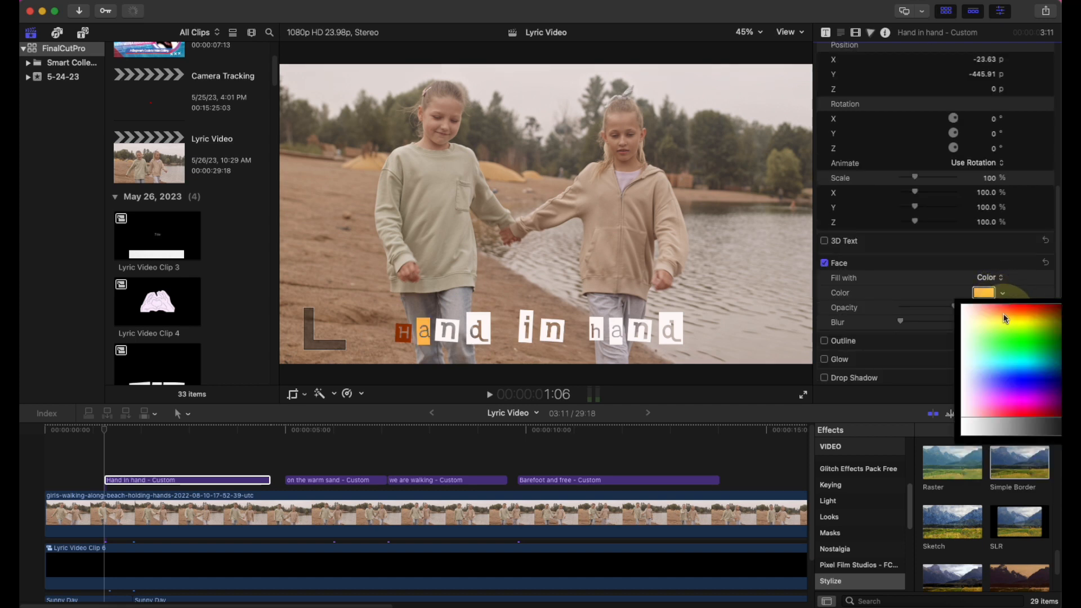
pyautogui.moveTo(1002, 308); pyautogui.dragTo(1017, 346)
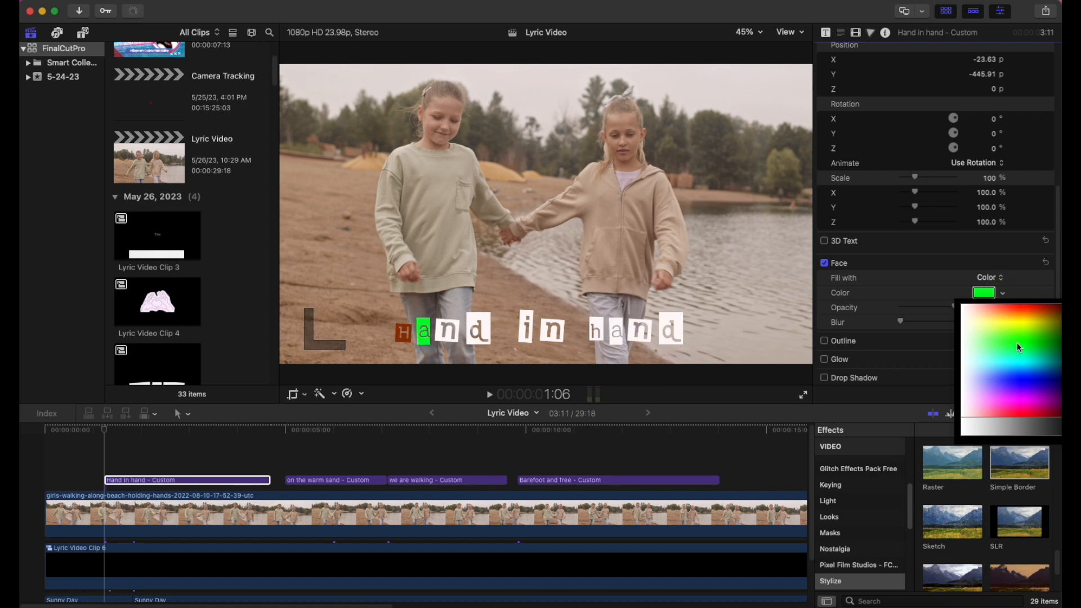
pyautogui.click(948, 186)
# Step: Color the n of the first word "Hand" blue, its d light blue, and the letter i Tangerine
pyautogui.scroll(5, 923, 146)
pyautogui.scroll(3, 910, 129)
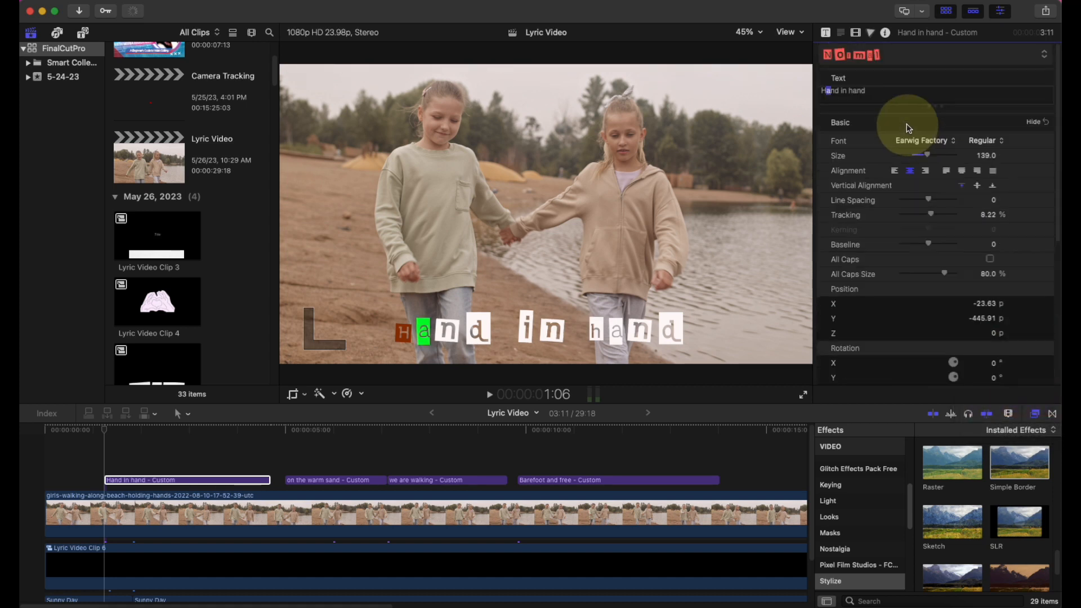
pyautogui.moveTo(829, 91); pyautogui.dragTo(835, 91)
pyautogui.click(1002, 293)
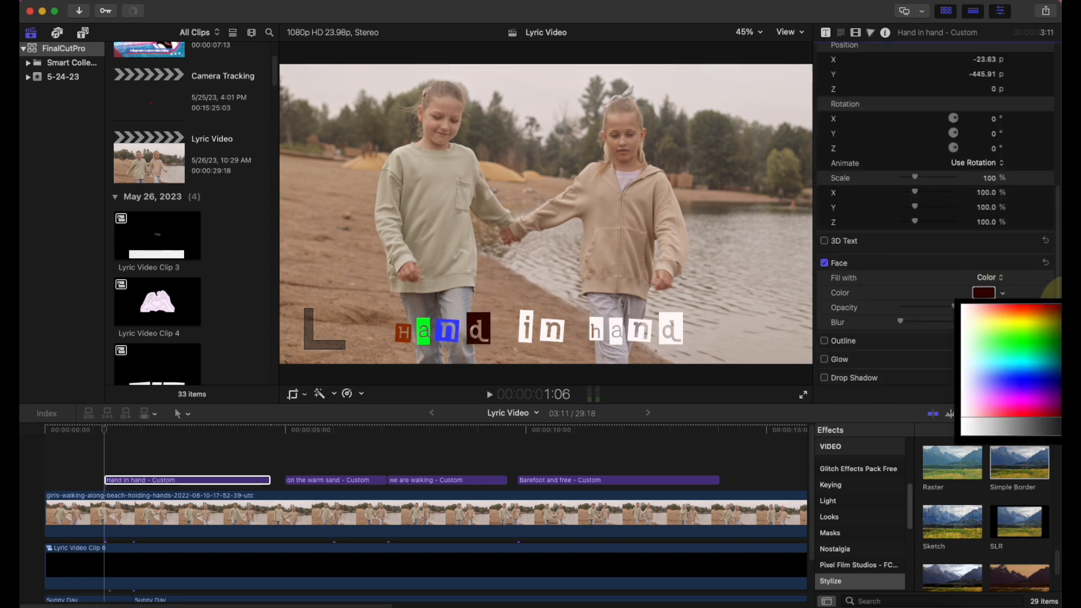
pyautogui.click(1052, 310)
pyautogui.click(1003, 294)
# Step: Color the n of "in" green, and the h, a and n of the last word magenta, black and brown
pyautogui.click(844, 88)
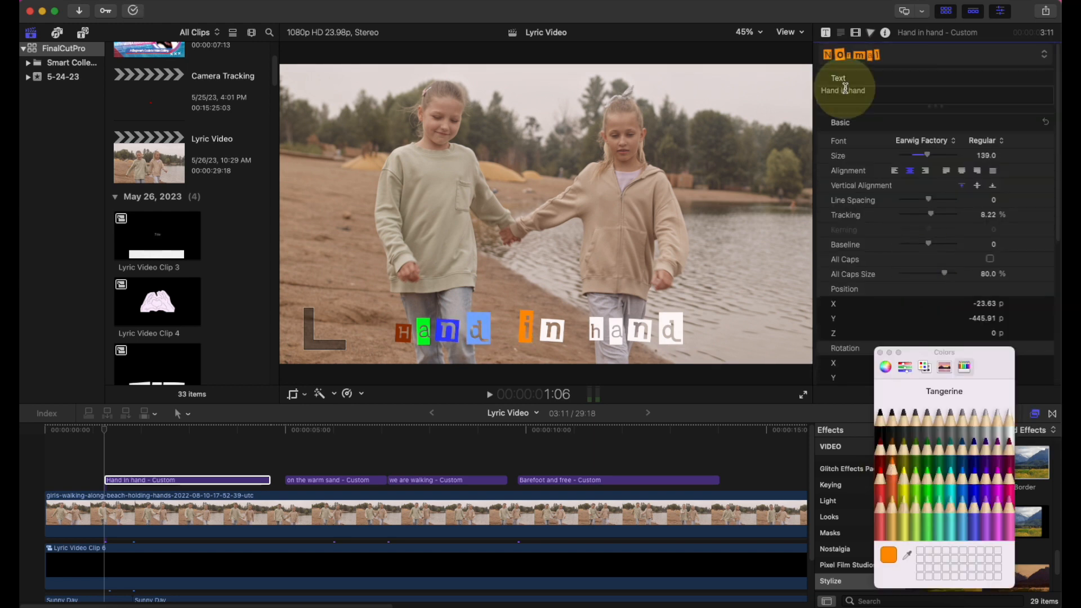
pyautogui.click(927, 448)
pyautogui.moveTo(843, 91); pyautogui.dragTo(865, 90)
pyautogui.click(997, 479)
pyautogui.click(880, 420)
pyautogui.click(892, 449)
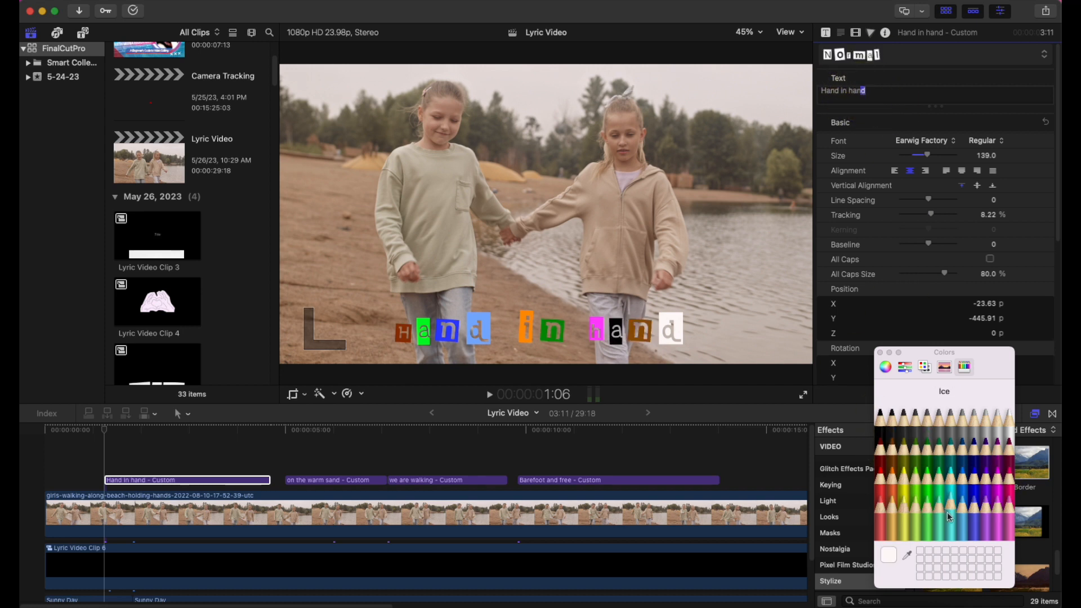
# Step: Color the final d of the "Hand in hand" title Orchid
pyautogui.click(962, 506)
pyautogui.click(962, 479)
pyautogui.click(950, 478)
pyautogui.click(974, 504)
pyautogui.click(147, 479)
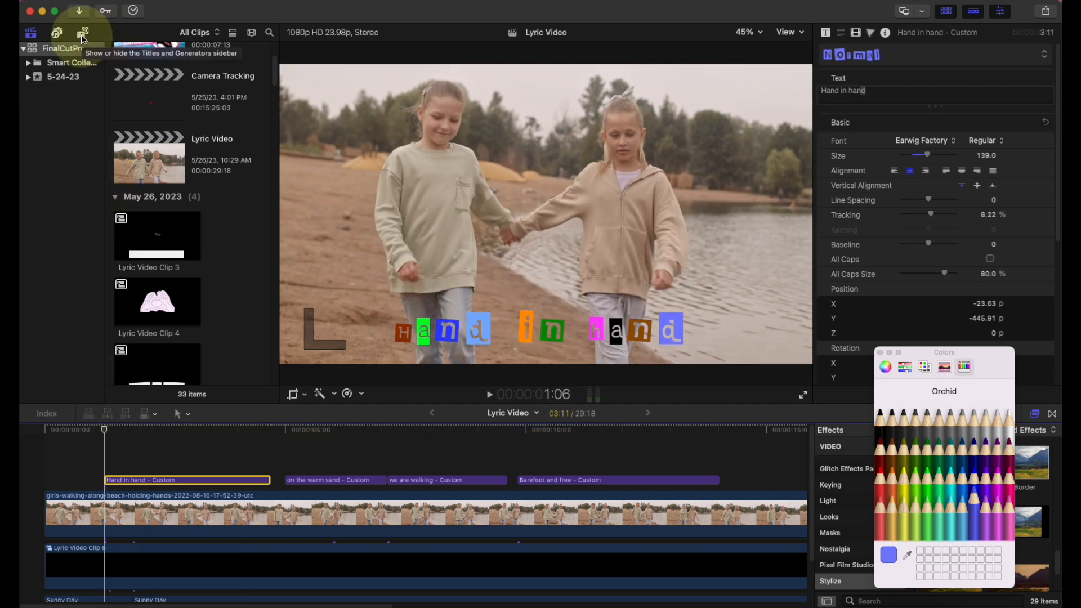
# Step: Search the generators for "paper" and place the Paper generator beneath the "Hand in hand" title, starting where the title starts
pyautogui.click(83, 33)
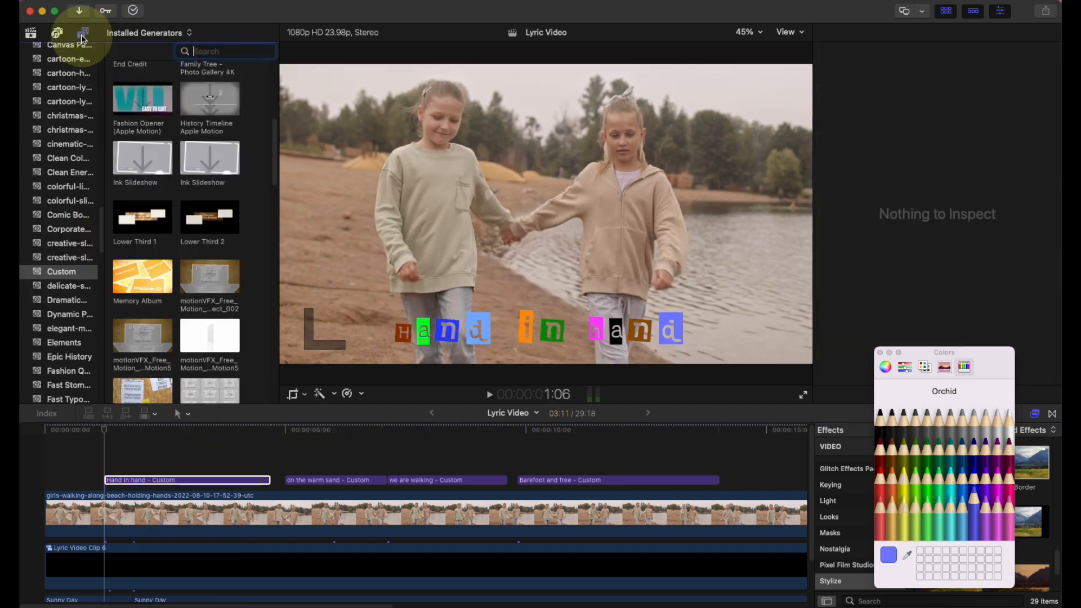
pyautogui.scroll(-10, 62, 192)
pyautogui.click(69, 200)
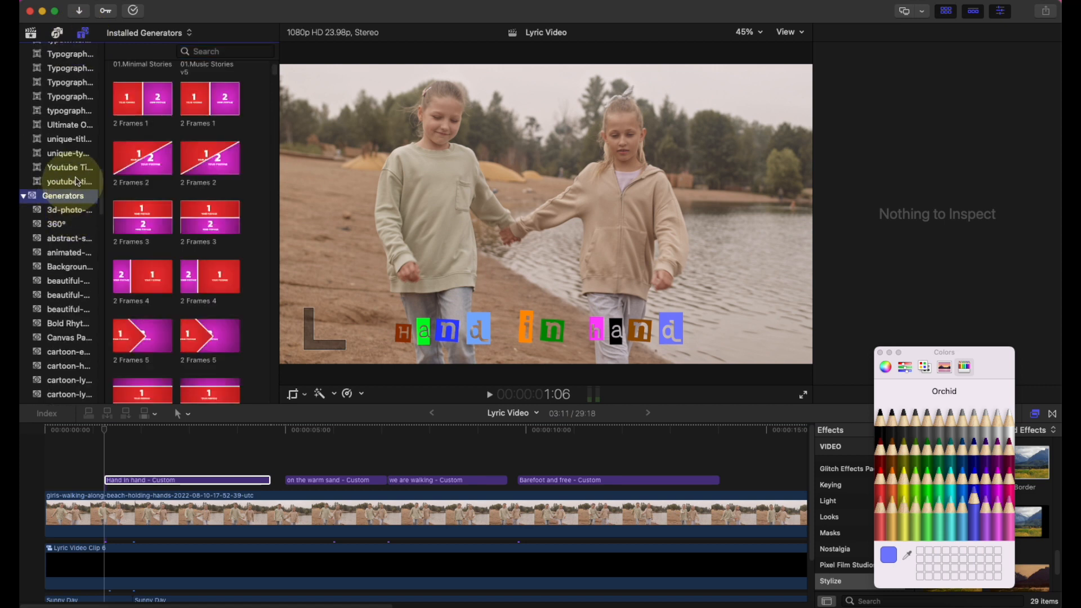
pyautogui.click(206, 52)
pyautogui.write('paper')
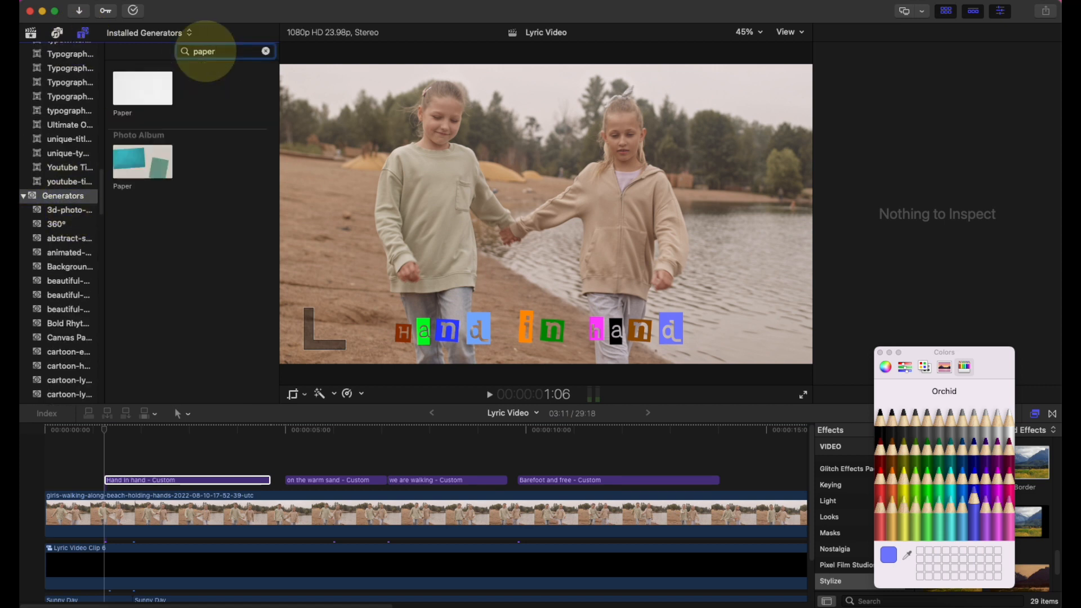
pyautogui.moveTo(148, 87); pyautogui.dragTo(107, 459)
# Step: Crop the Paper clip to a strip around the lyric text, trimming Top 872 px, Bottom 54 px, and both sides to the text width
pyautogui.click(271, 478)
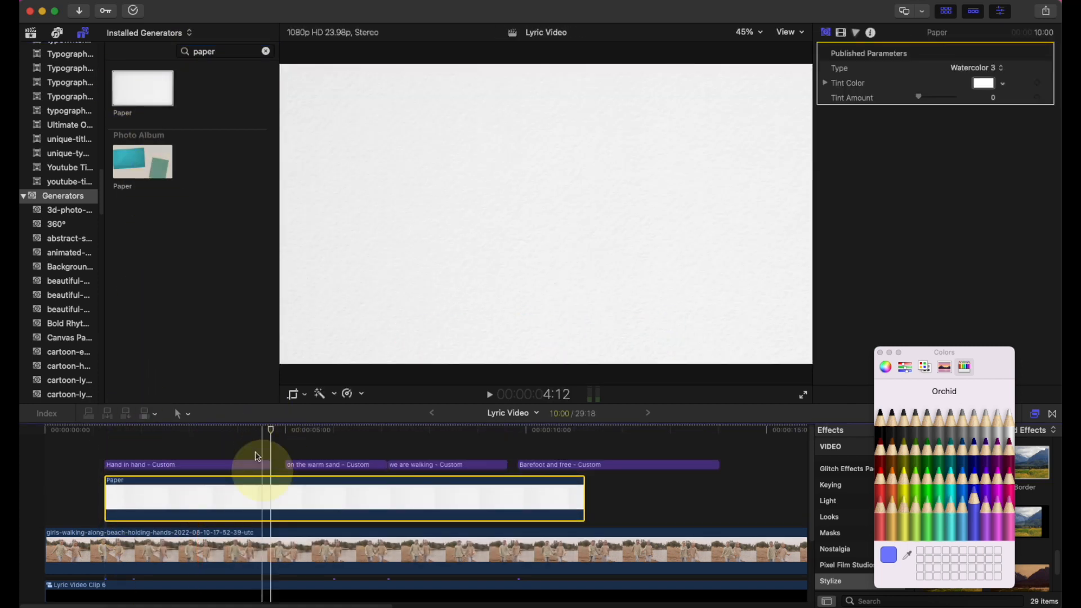
pyautogui.click(842, 35)
pyautogui.scroll(-2, 924, 208)
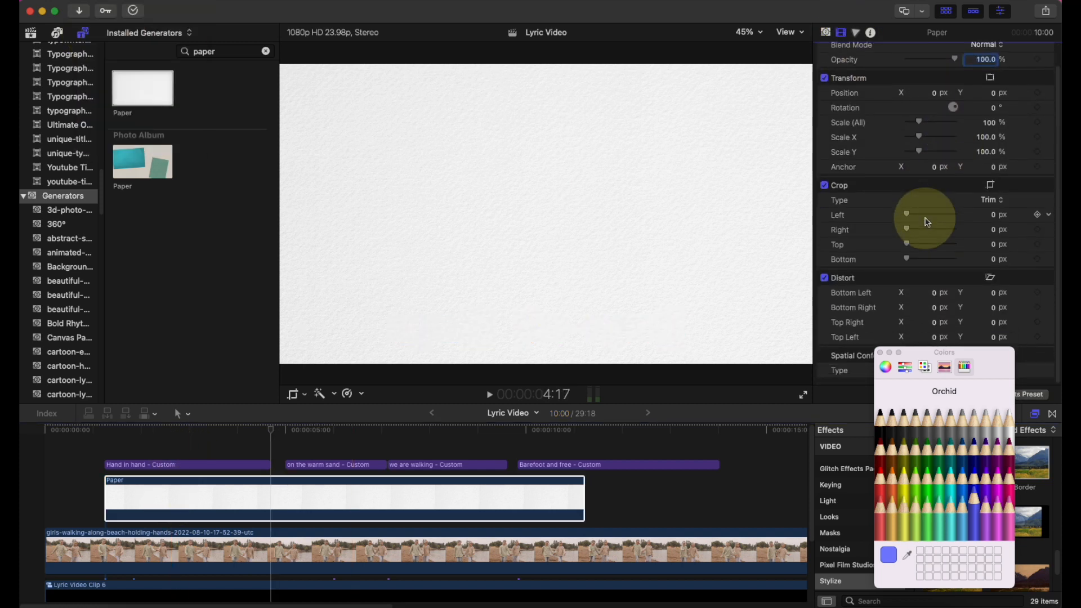
pyautogui.moveTo(907, 244); pyautogui.dragTo(949, 259)
pyautogui.click(149, 430)
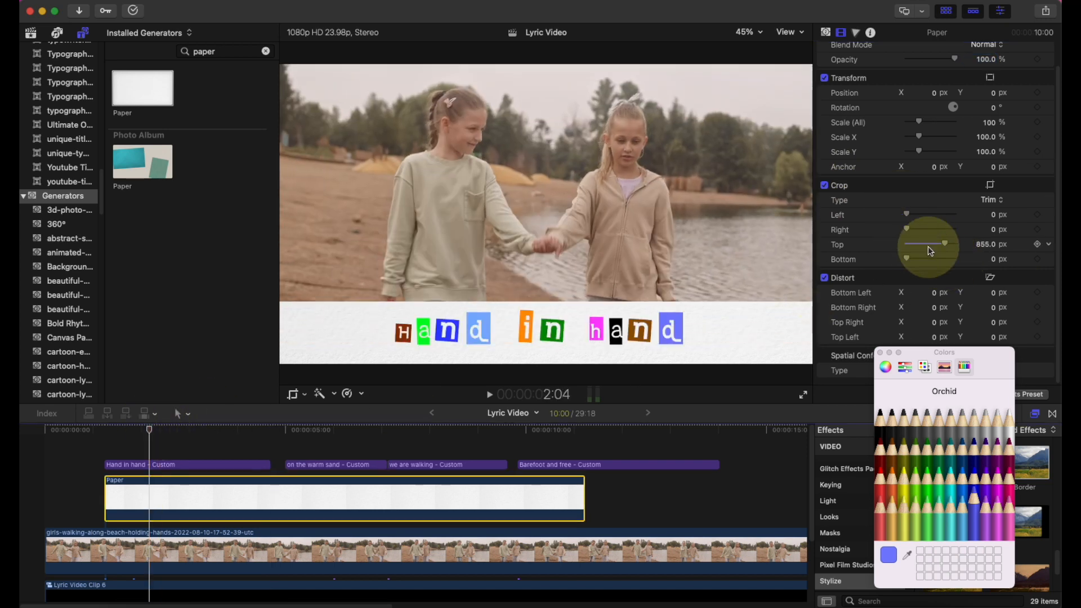
pyautogui.moveTo(949, 248); pyautogui.dragTo(911, 261)
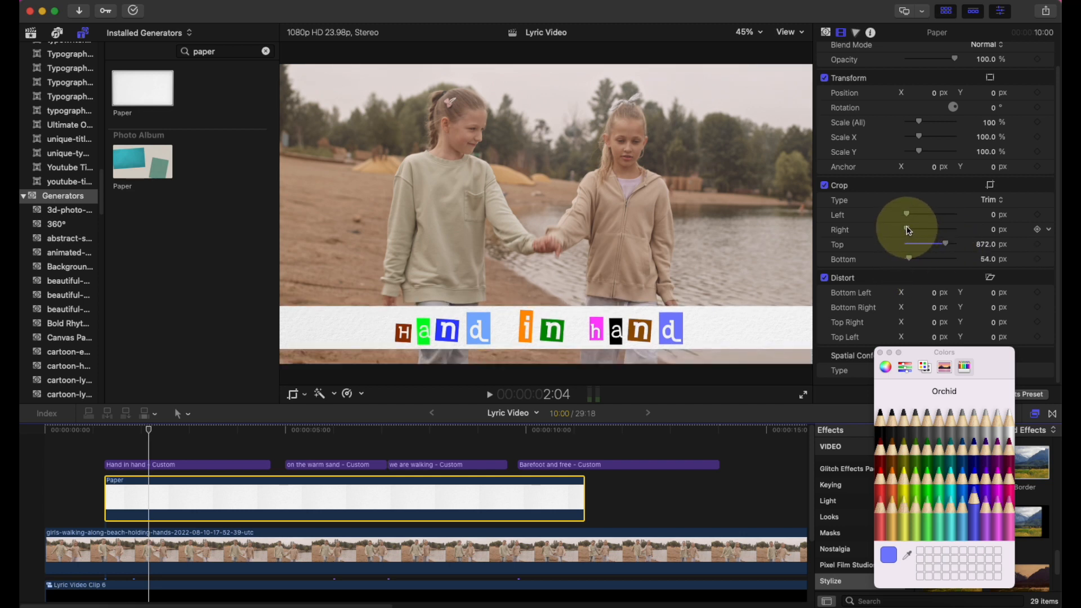
pyautogui.moveTo(914, 232)
pyautogui.mouseDown()
pyautogui.moveTo(927, 237)
pyautogui.moveTo(917, 218)
pyautogui.moveTo(928, 224)
pyautogui.mouseUp()
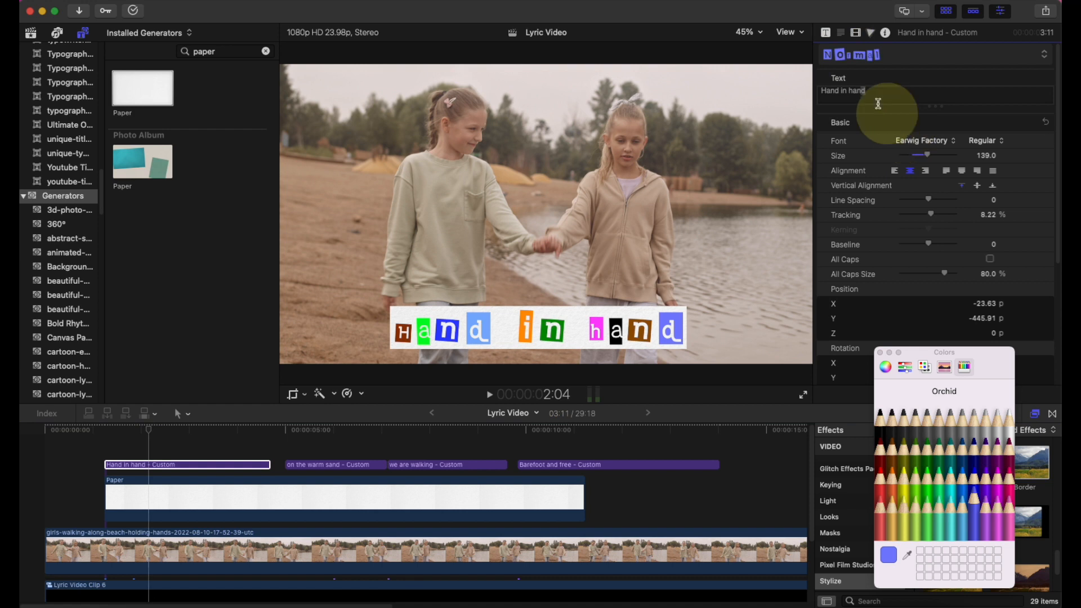
# Step: Enlarge the capital H of the "Hand in hand" title to size 262 and reduce its tracking
pyautogui.moveTo(822, 90); pyautogui.dragTo(827, 91)
pyautogui.moveTo(927, 155); pyautogui.dragTo(953, 166)
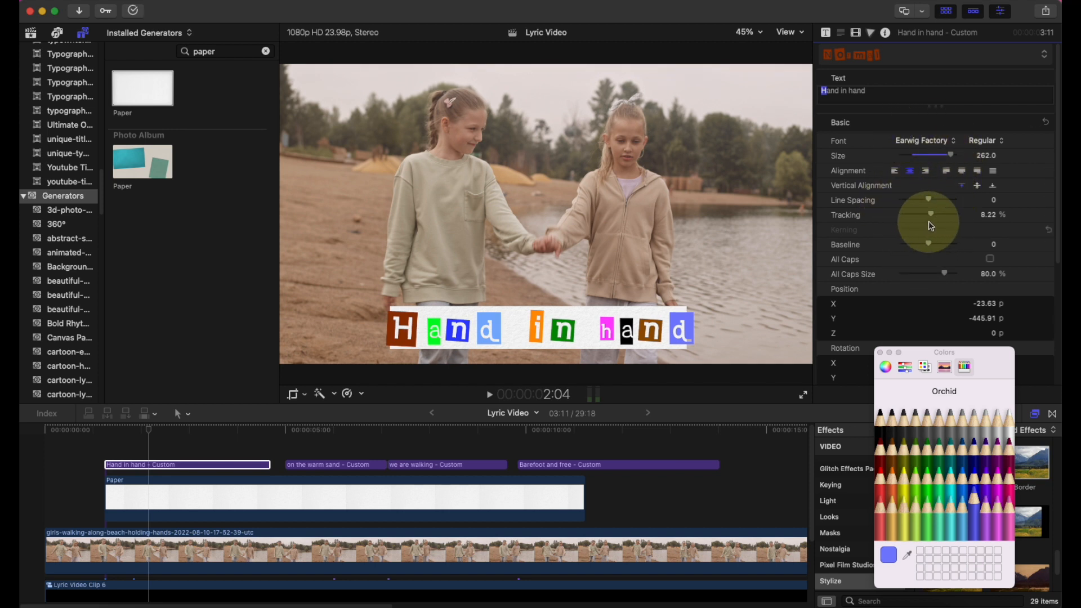
pyautogui.moveTo(934, 219); pyautogui.dragTo(927, 214)
# Step: Split the Paper clip with the Blade tool at 4:17, where the "Hand in hand" title ends
pyautogui.click(269, 494)
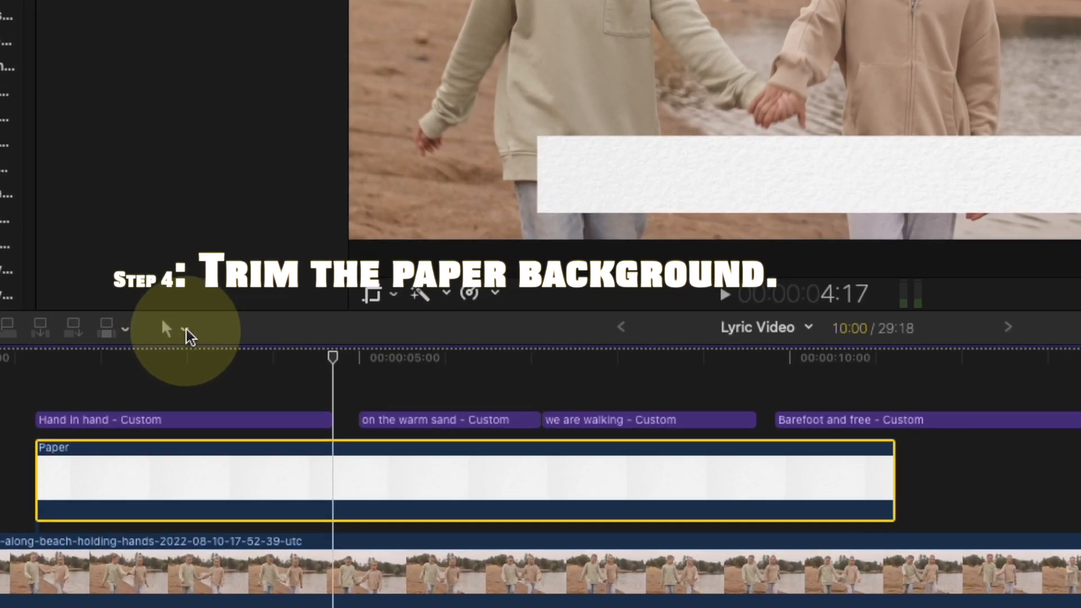
pyautogui.click(201, 330)
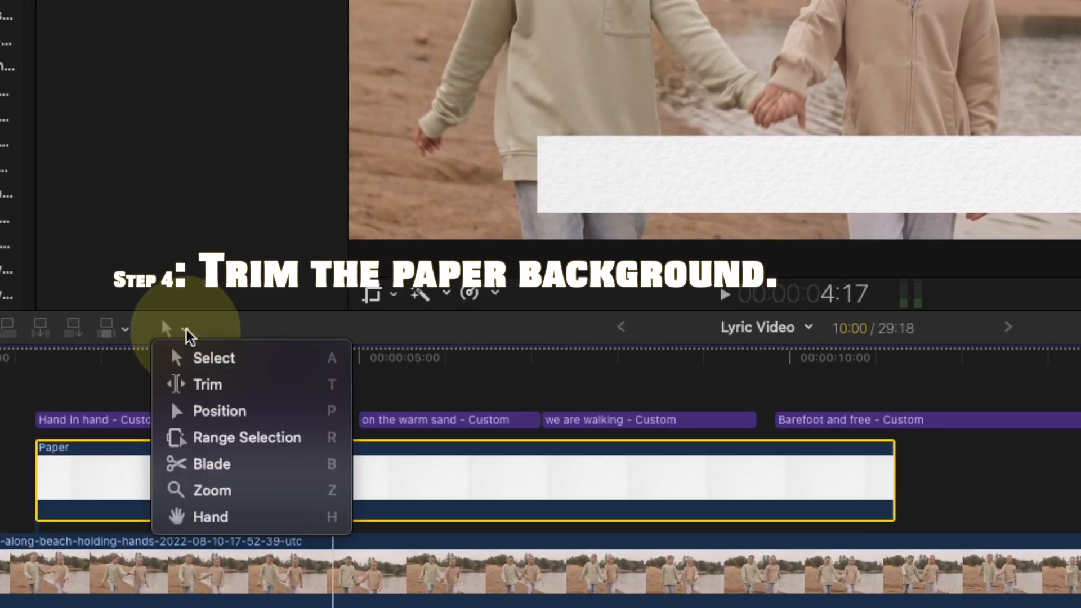
pyautogui.click(227, 467)
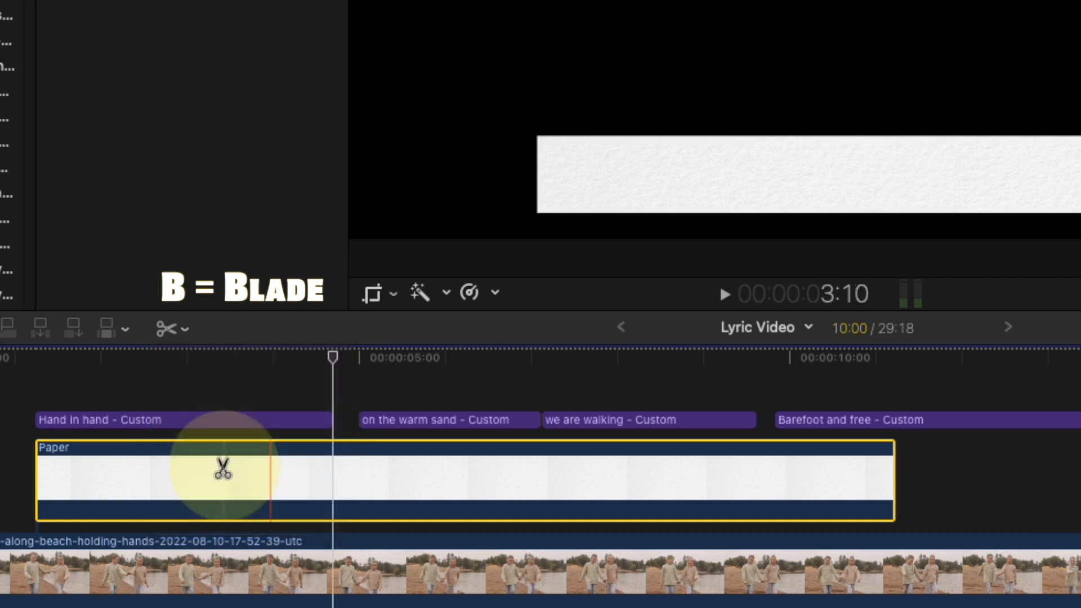
pyautogui.click(332, 473)
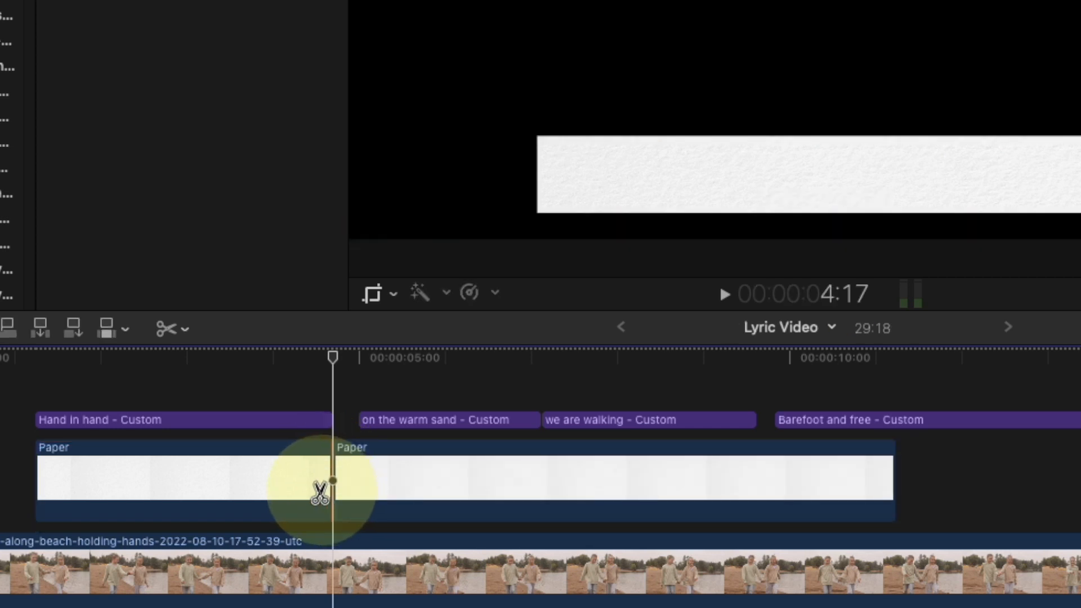
# Step: Return to the Select tool and move the second Paper clip to start with the "on the warm sand" title
pyautogui.click(185, 329)
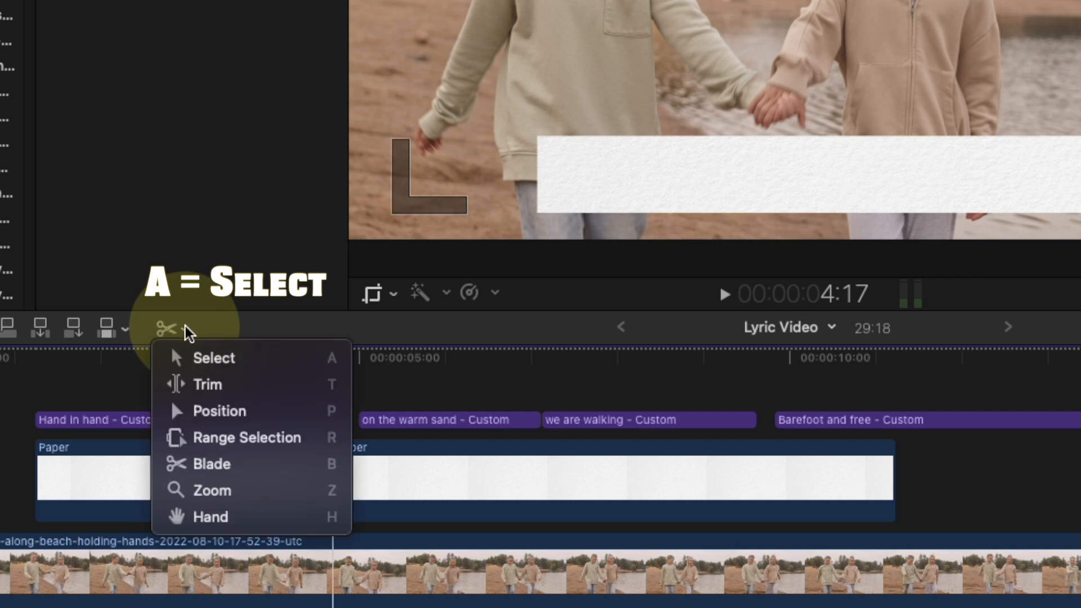
pyautogui.click(319, 365)
pyautogui.moveTo(365, 472); pyautogui.dragTo(392, 472)
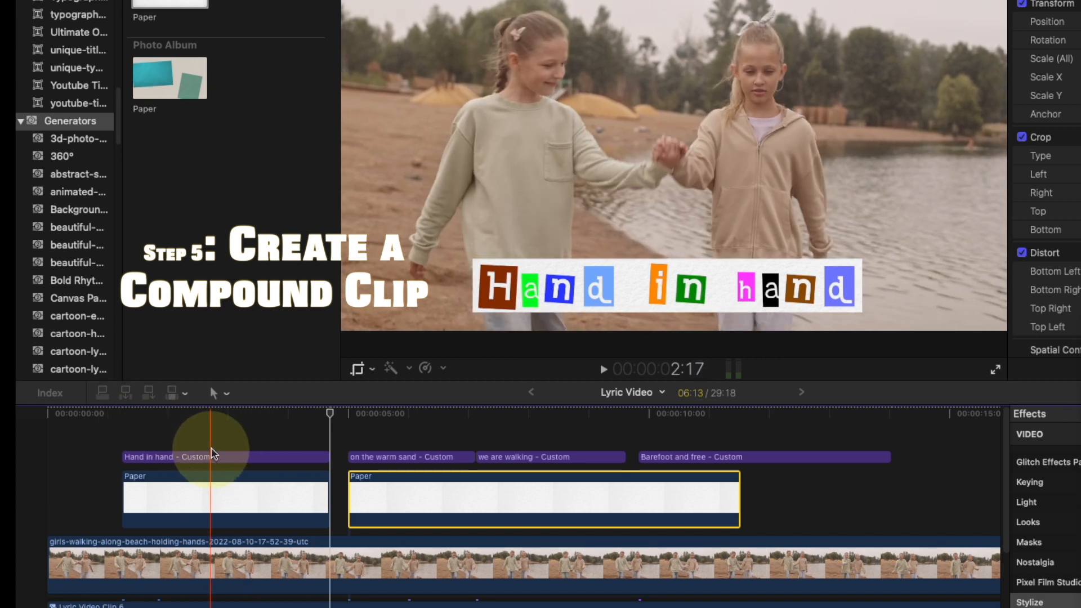
# Step: Combine the "Hand in hand" title and its Paper clip into a compound clip named "Line1"
pyautogui.moveTo(198, 441); pyautogui.dragTo(200, 479)
pyautogui.rightClick(211, 454)
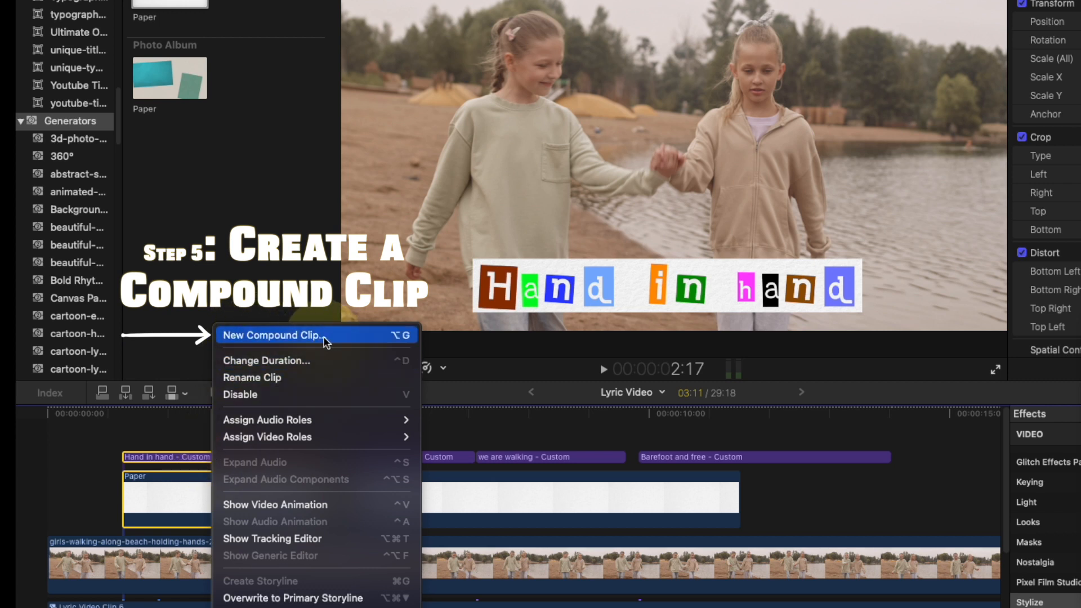
pyautogui.click(287, 334)
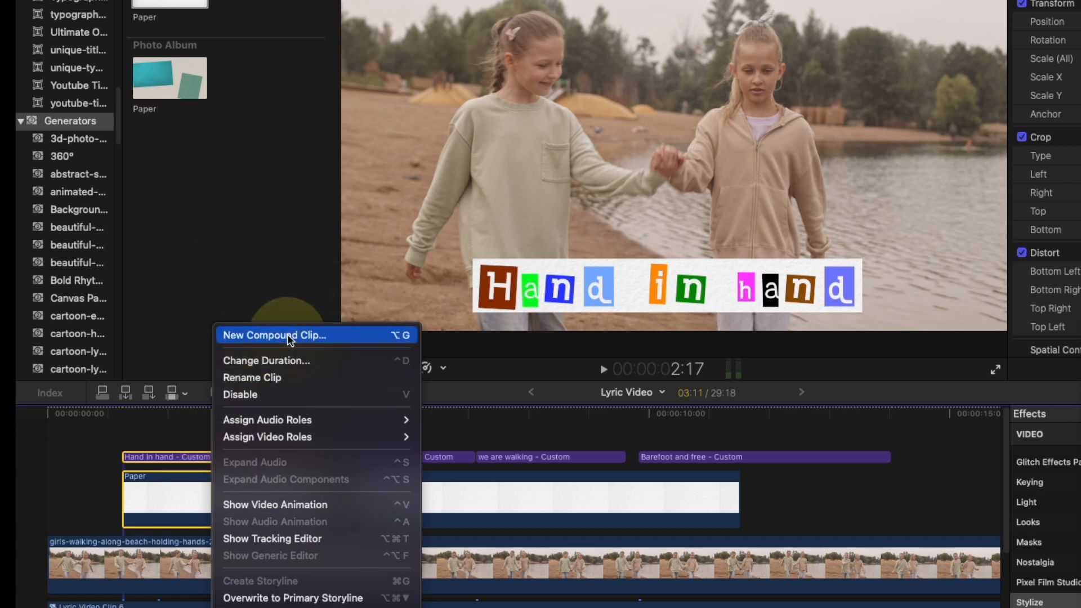
pyautogui.click(287, 334)
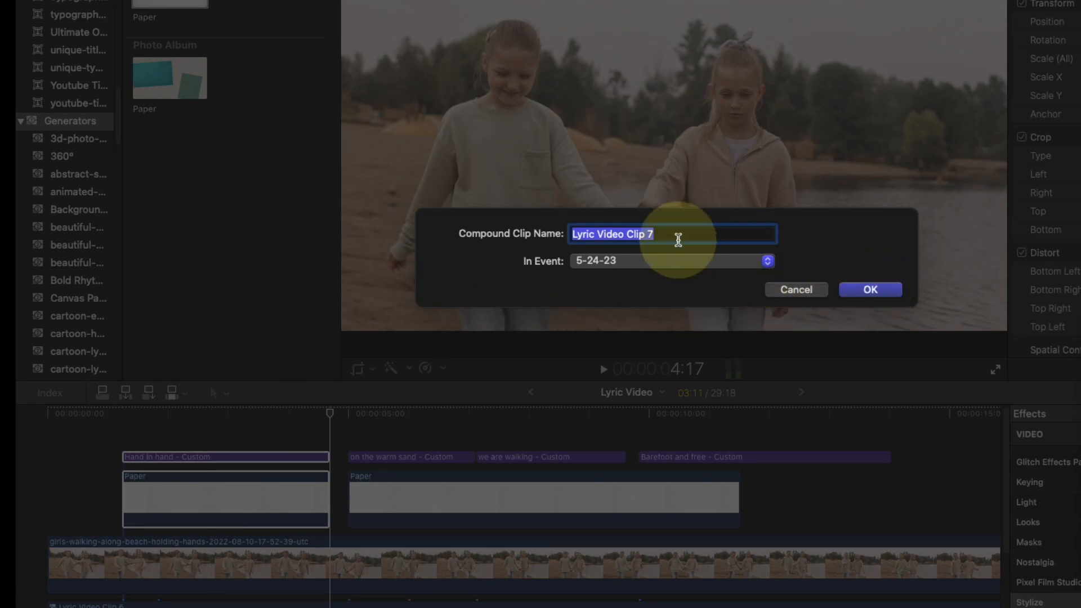
pyautogui.moveTo(685, 235); pyautogui.dragTo(556, 232)
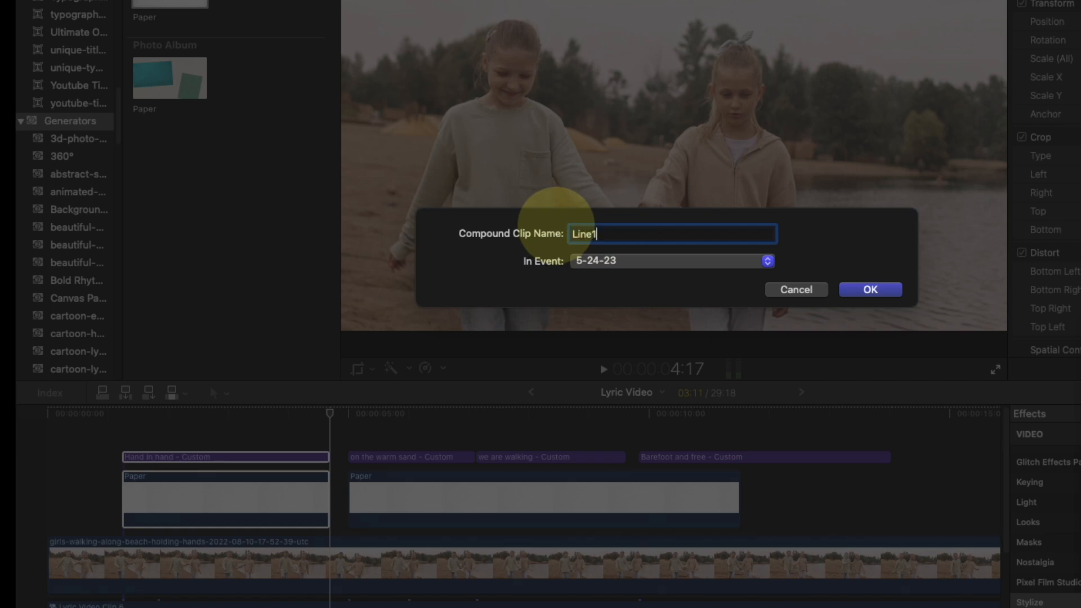
pyautogui.click(870, 288)
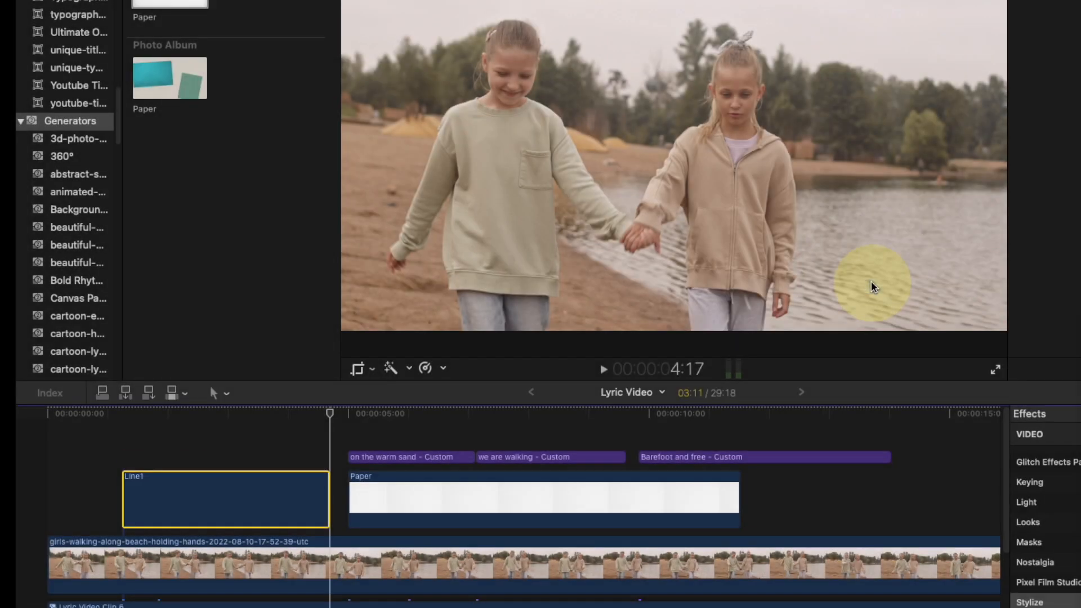
# Step: Close the Colors window and apply the Shape Mask effect to the Line1 clip
pyautogui.moveTo(329, 416); pyautogui.dragTo(129, 428)
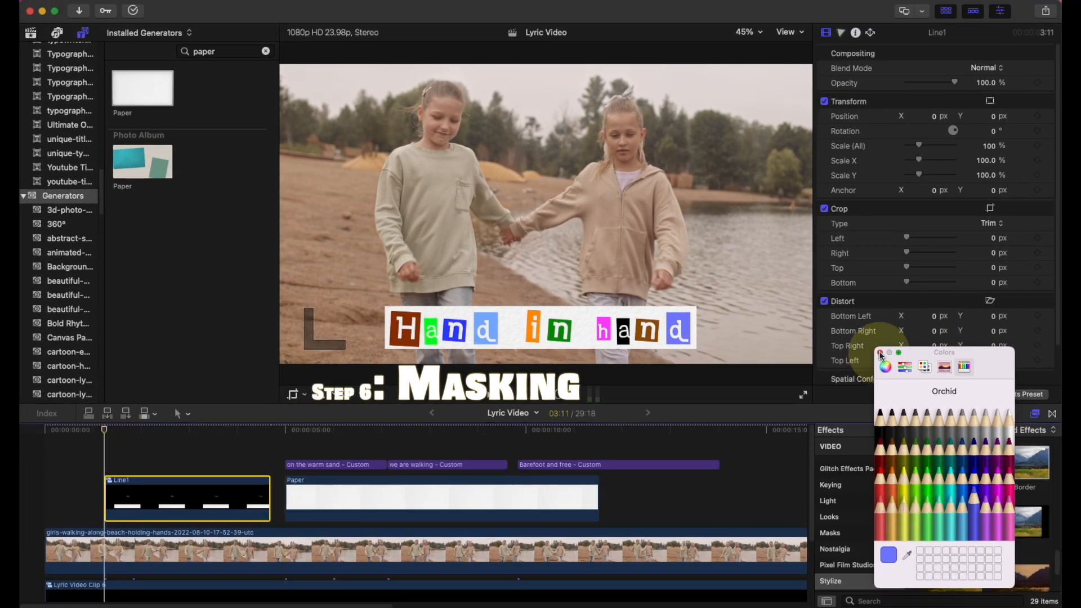
pyautogui.click(880, 353)
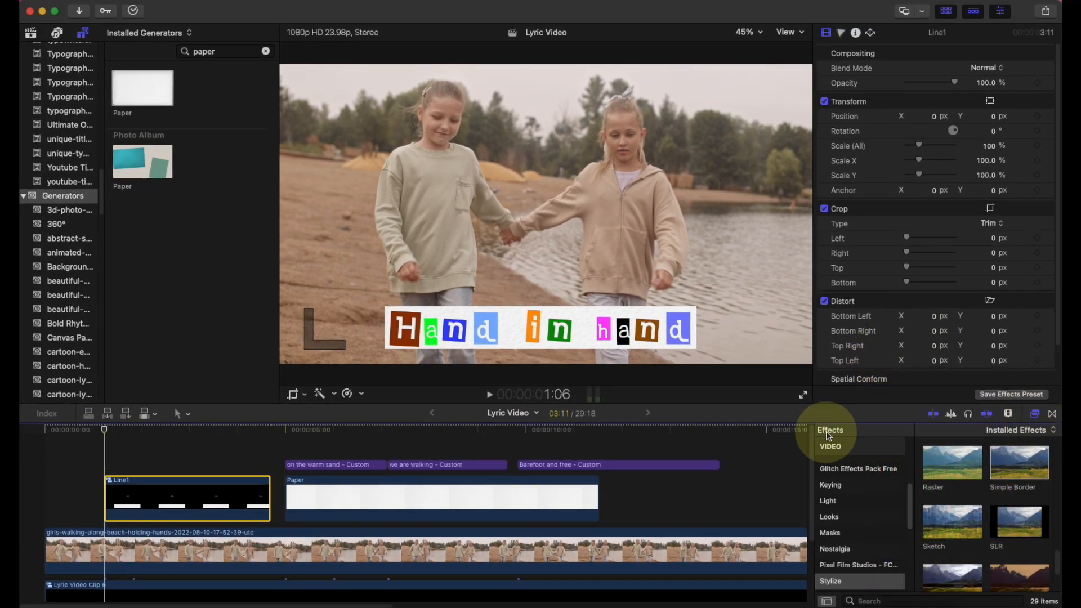
pyautogui.click(836, 534)
pyautogui.scroll(3, 992, 495)
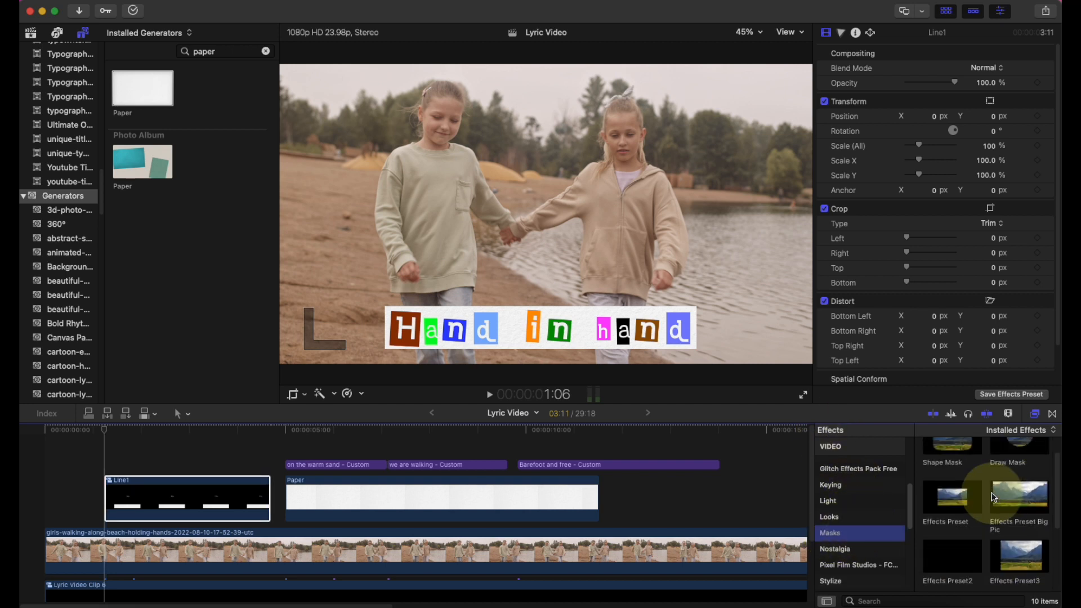
pyautogui.moveTo(994, 498)
pyautogui.mouseDown()
pyautogui.moveTo(953, 457)
pyautogui.moveTo(321, 458)
pyautogui.moveTo(181, 495)
pyautogui.moveTo(182, 504)
pyautogui.mouseUp()
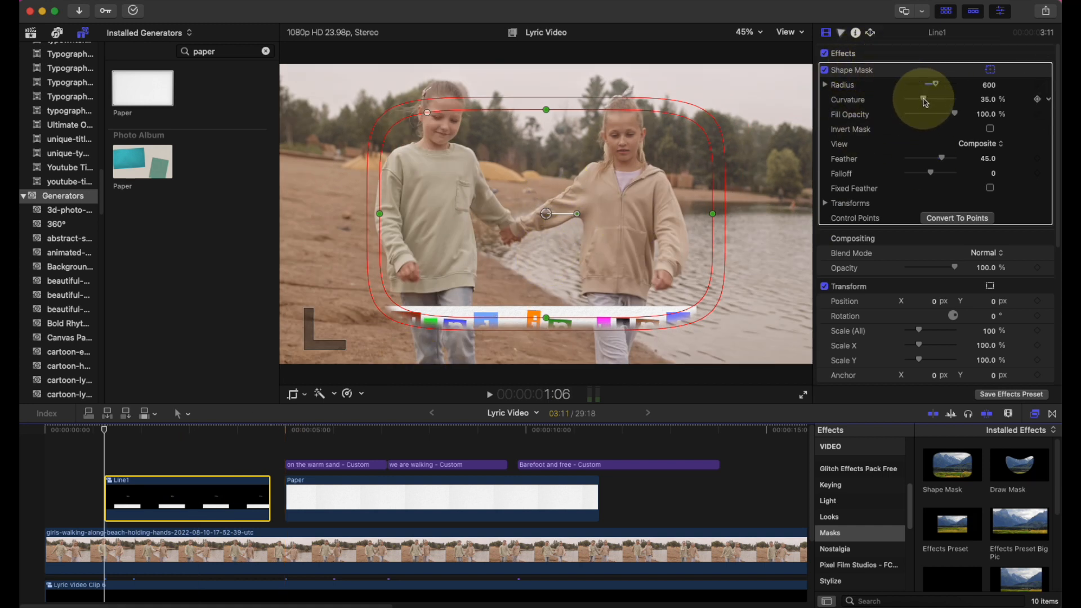
# Step: Flatten and widen the shape mask so it encloses the whole "Hand in hand" paper strip
pyautogui.moveTo(553, 140); pyautogui.dragTo(549, 198)
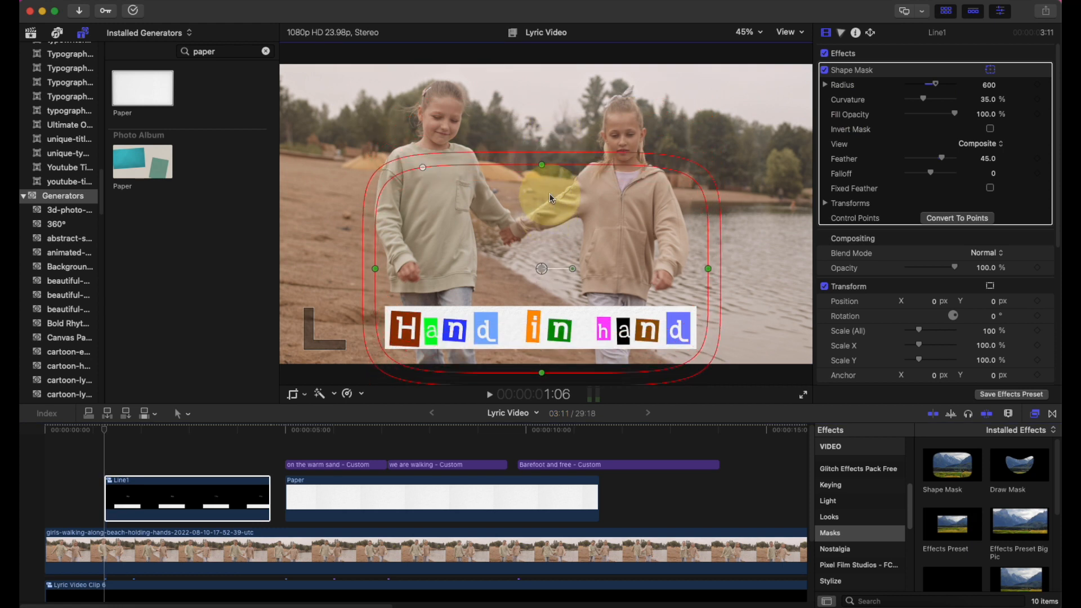
pyautogui.moveTo(539, 374); pyautogui.dragTo(554, 294)
pyautogui.moveTo(601, 253); pyautogui.dragTo(595, 310)
pyautogui.moveTo(705, 328); pyautogui.dragTo(828, 338)
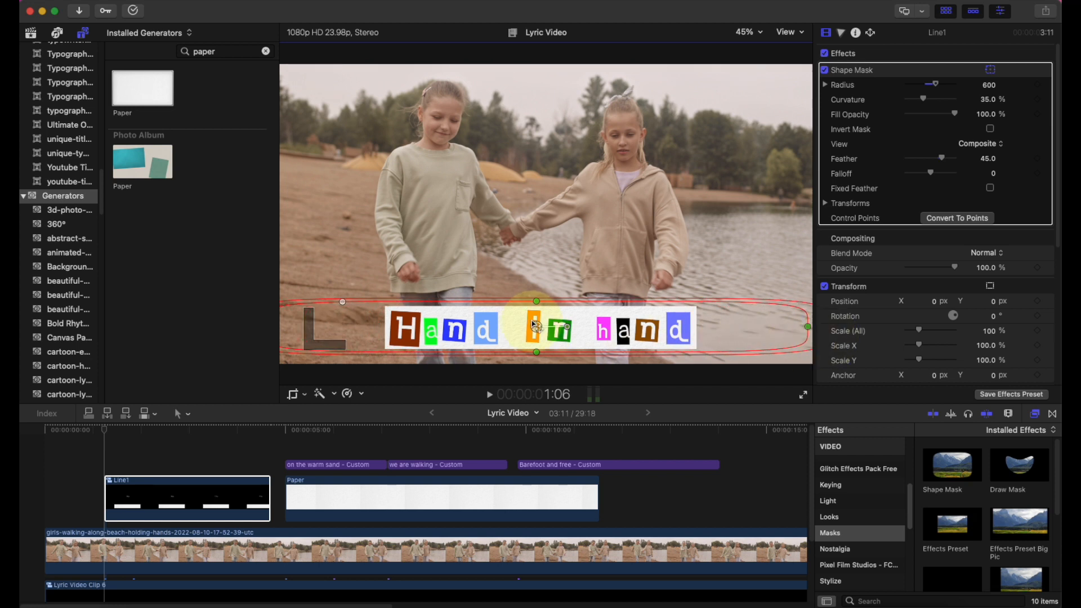
# Step: Set the shape mask's Curvature to 0% and its Feather to 0
pyautogui.moveTo(923, 102); pyautogui.dragTo(895, 97)
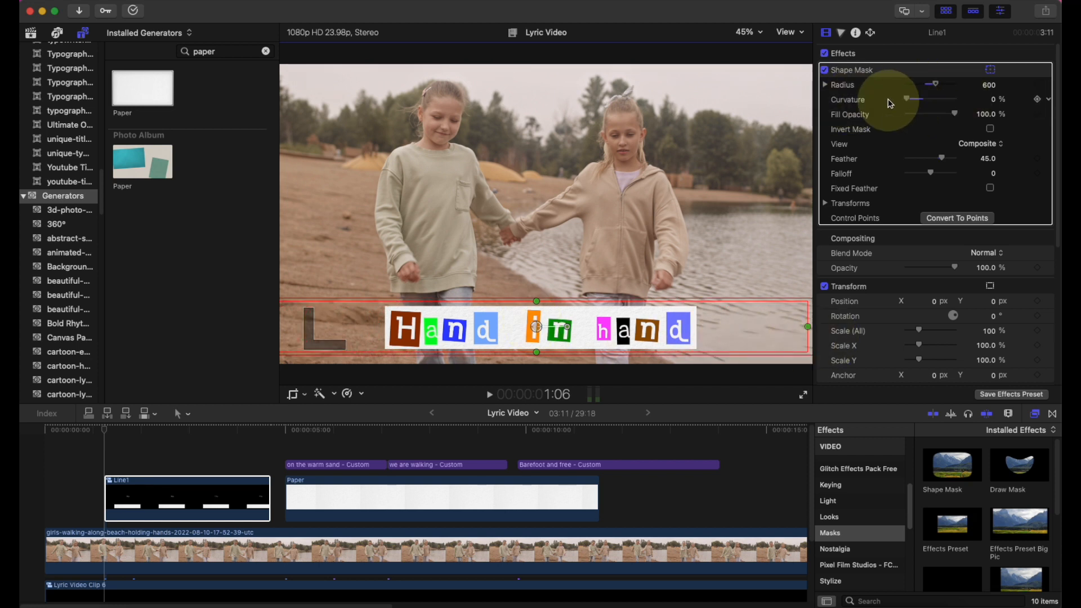
pyautogui.moveTo(942, 157); pyautogui.dragTo(931, 157)
pyautogui.moveTo(932, 157); pyautogui.dragTo(930, 157)
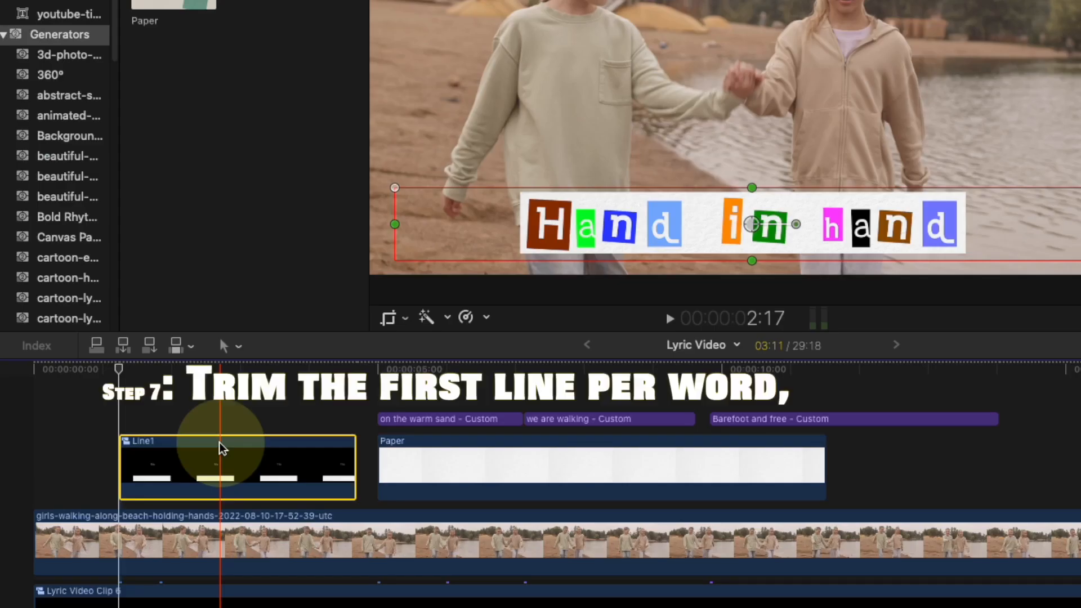
# Step: Play back Line1 to find where each word is sung, and blade the clip at 1:13 and 1:22
pyautogui.click(119, 370)
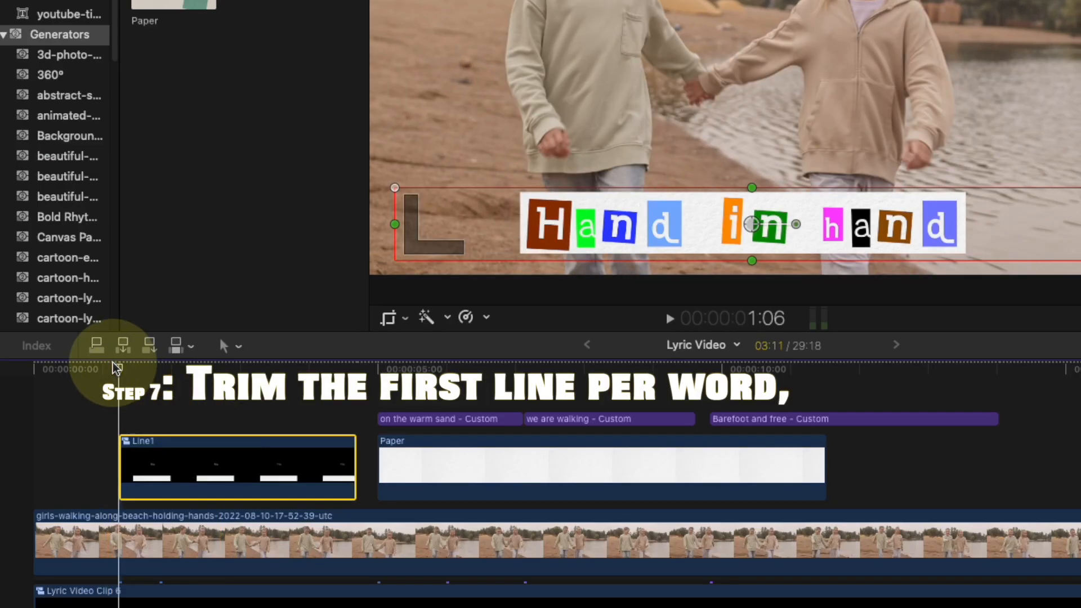
pyautogui.press('space')
pyautogui.click(119, 370)
pyautogui.press('space')
pyautogui.press('space')
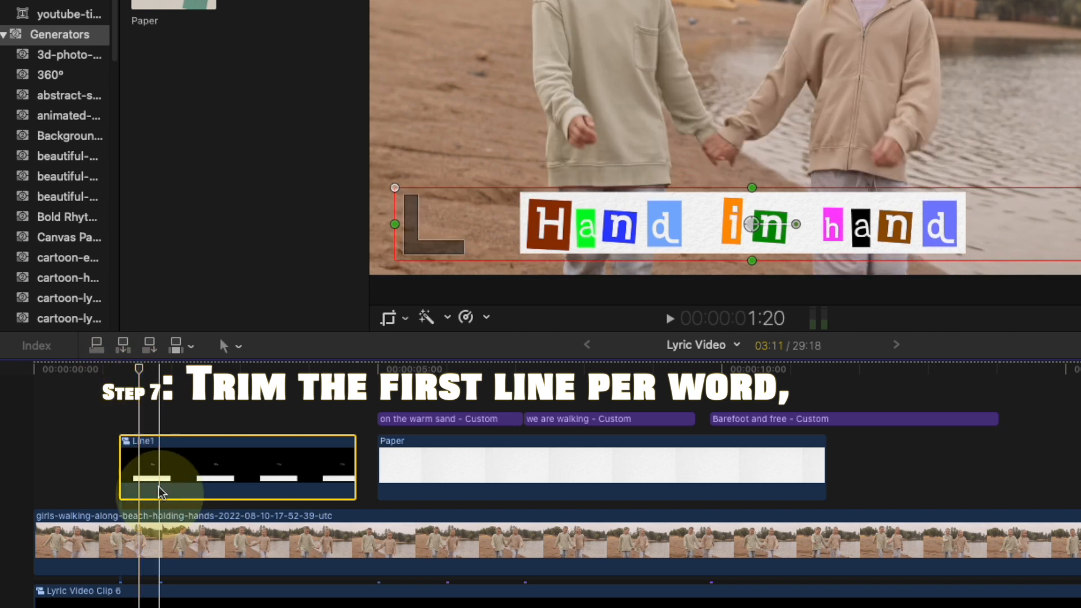
pyautogui.press('b')
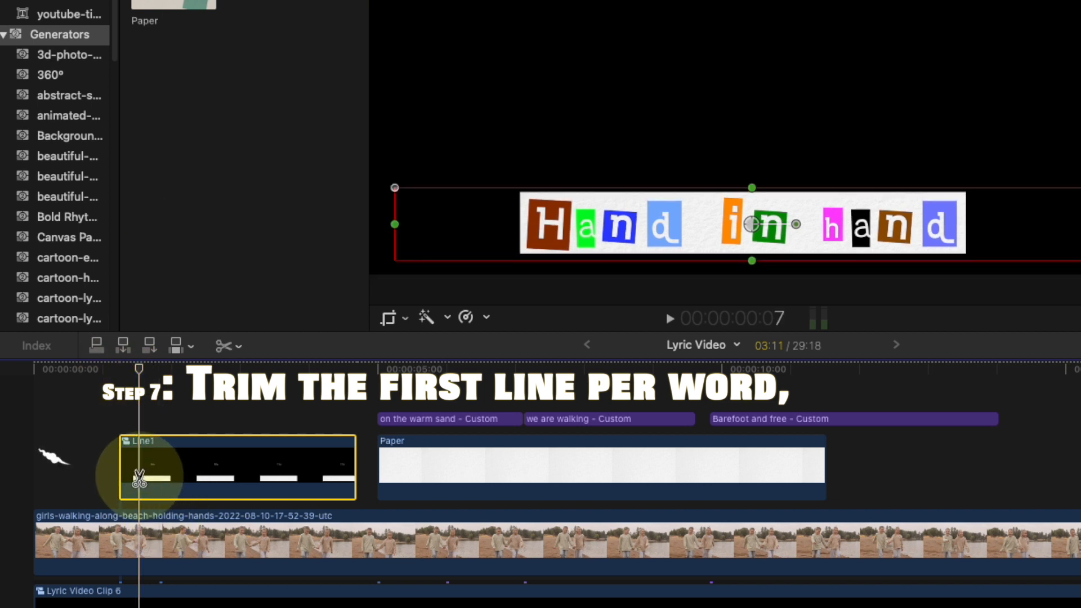
pyautogui.click(139, 478)
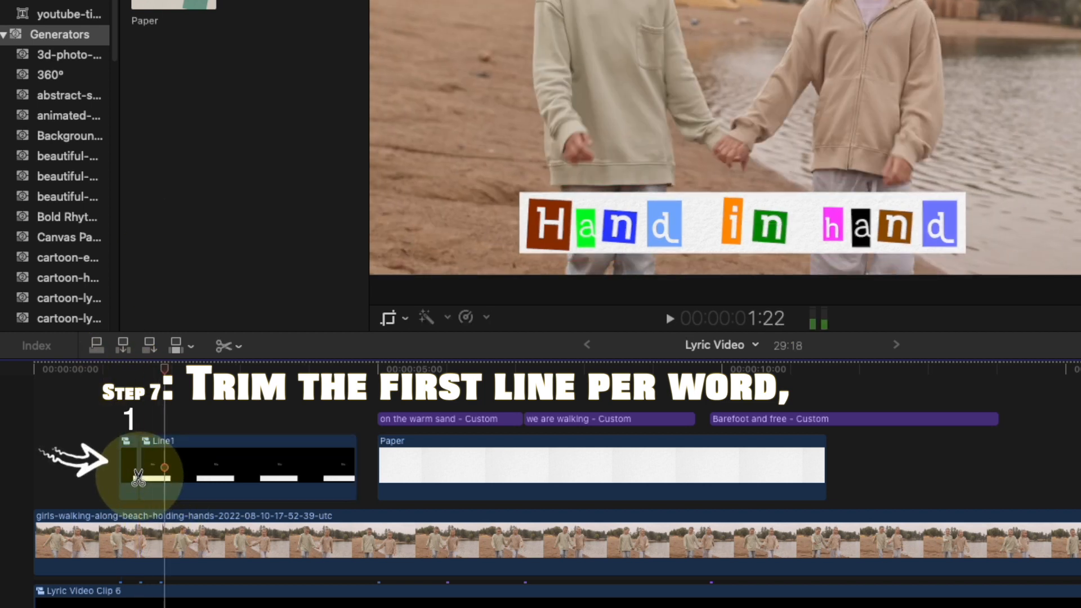
pyautogui.click(164, 481)
pyautogui.press('a')
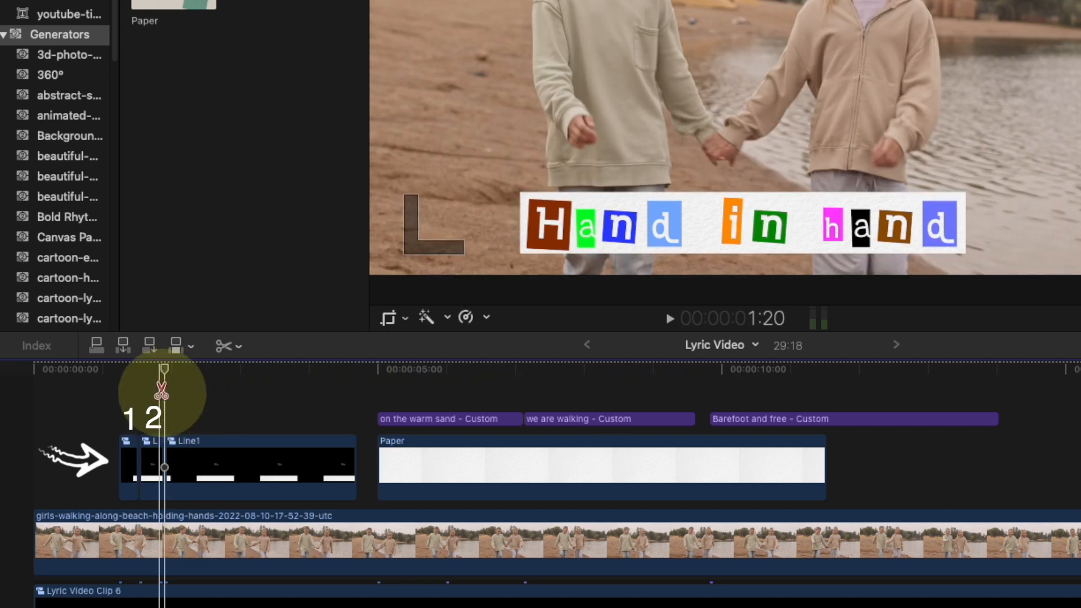
pyautogui.click(122, 391)
pyautogui.press('space')
pyautogui.press('space')
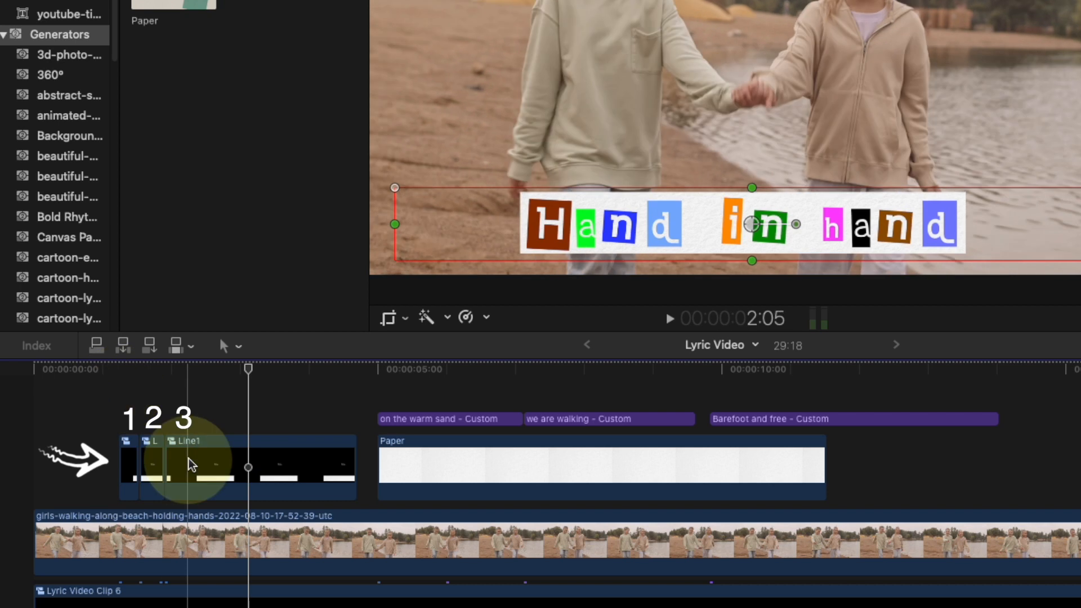
# Step: Narrow the shape mask on the first Line1 part so only the first word, "Hand", is left
pyautogui.click(124, 484)
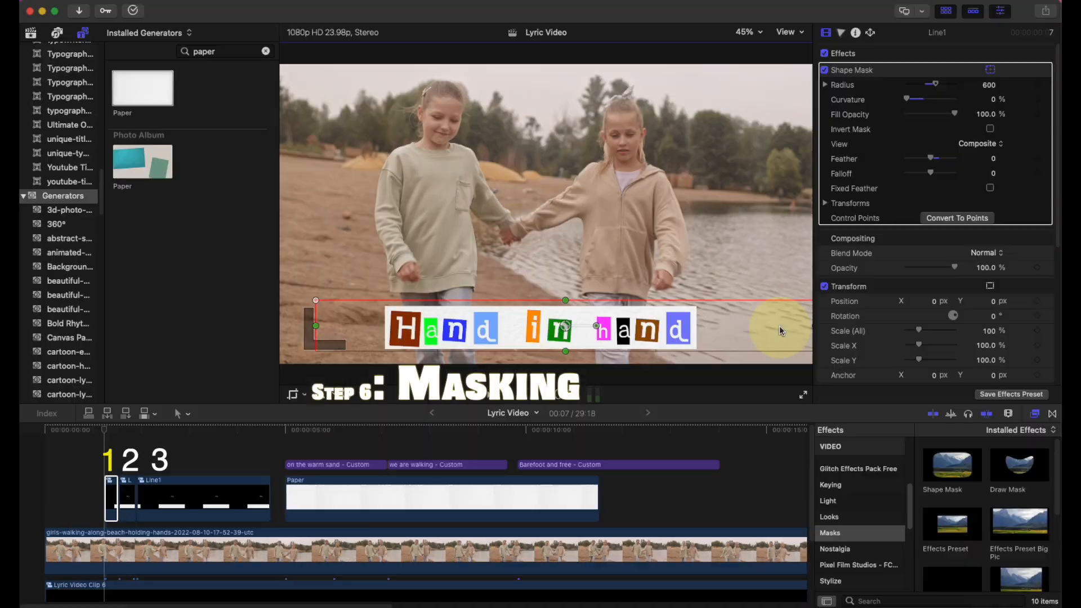
pyautogui.moveTo(779, 328); pyautogui.dragTo(769, 331)
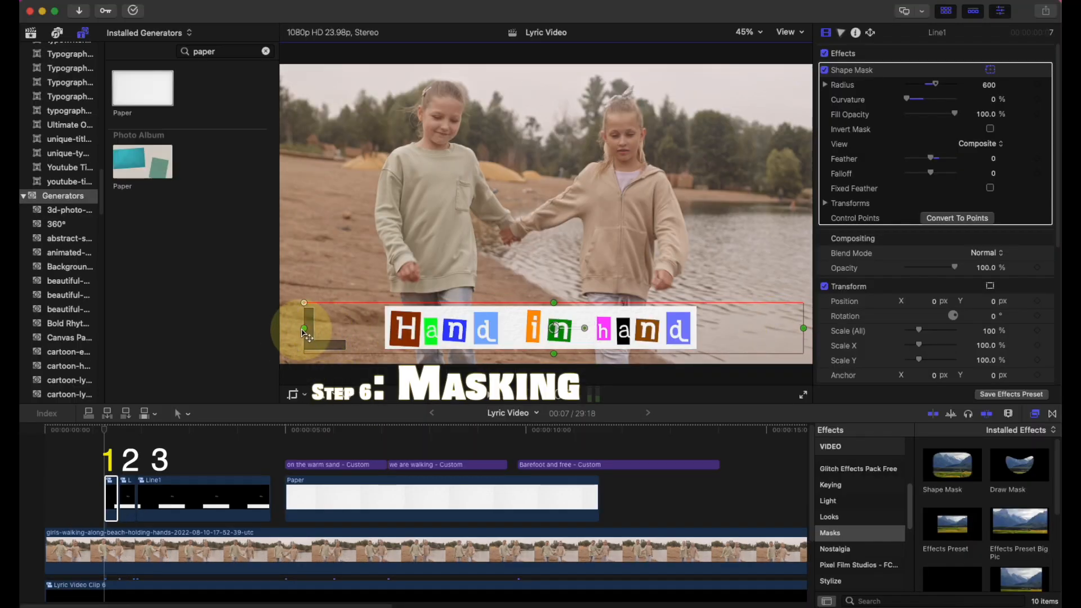
pyautogui.moveTo(303, 329); pyautogui.dragTo(493, 325)
pyautogui.moveTo(586, 317); pyautogui.dragTo(486, 321)
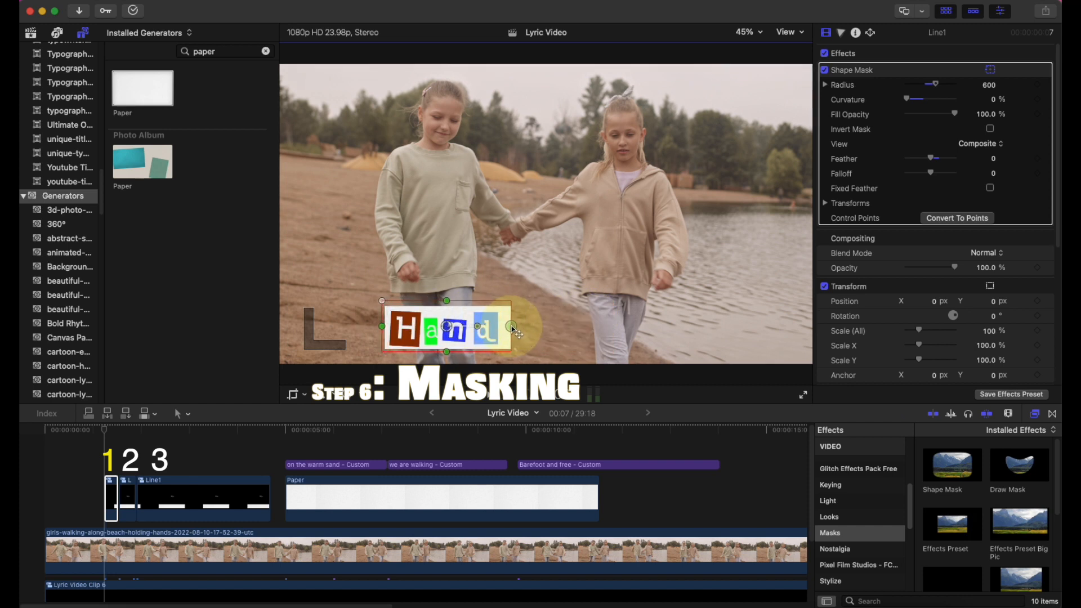
pyautogui.moveTo(508, 332); pyautogui.dragTo(484, 333)
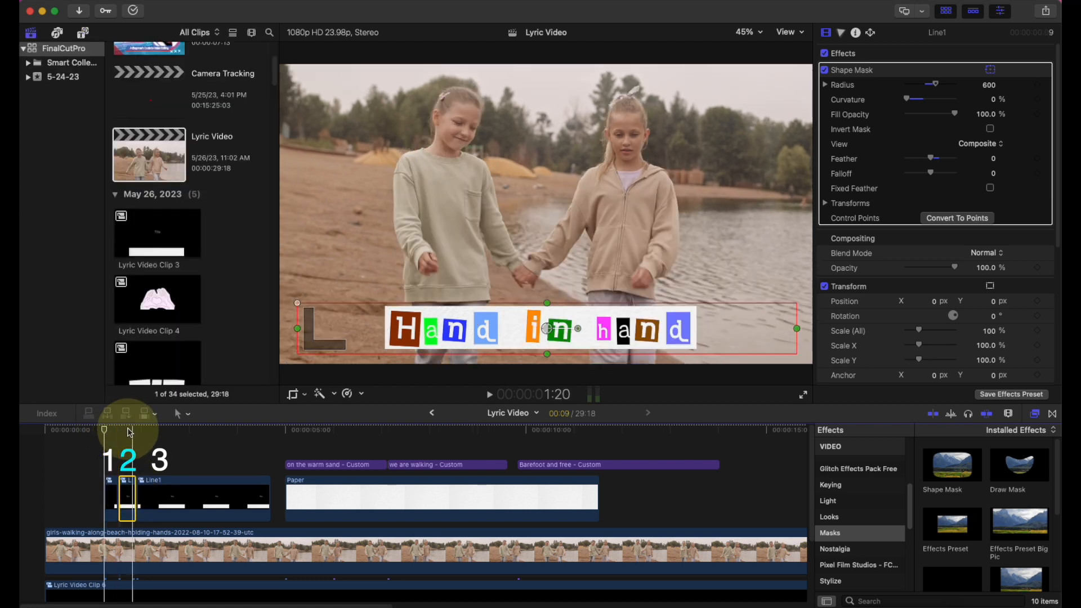
# Step: Reshape the masks to isolate "in" on the second Line1 part and the last "hand" on the third, and play the line back
pyautogui.moveTo(784, 329); pyautogui.dragTo(592, 330)
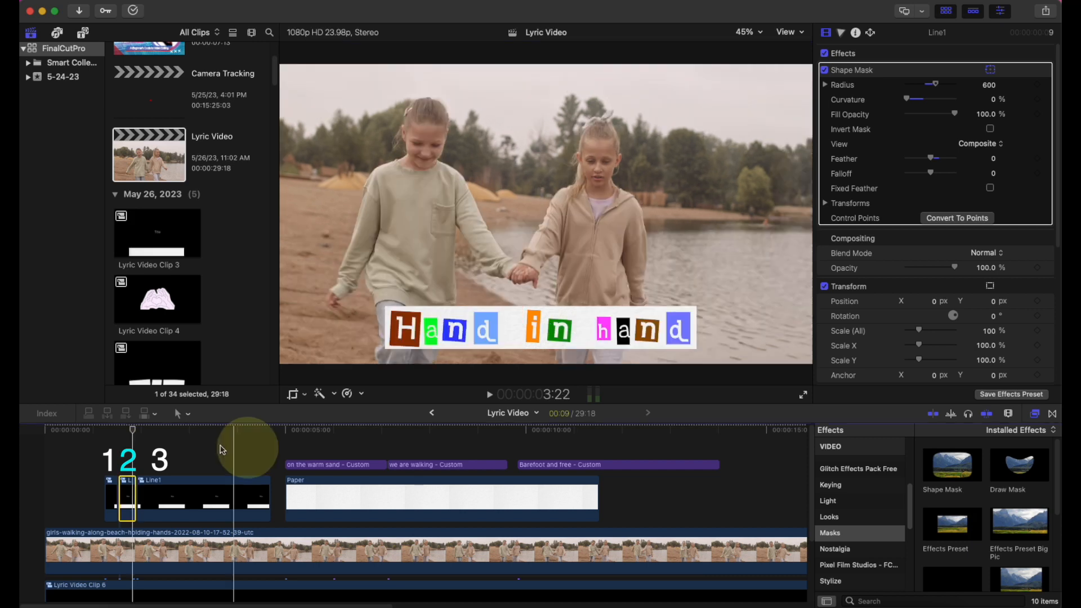
pyautogui.click(172, 499)
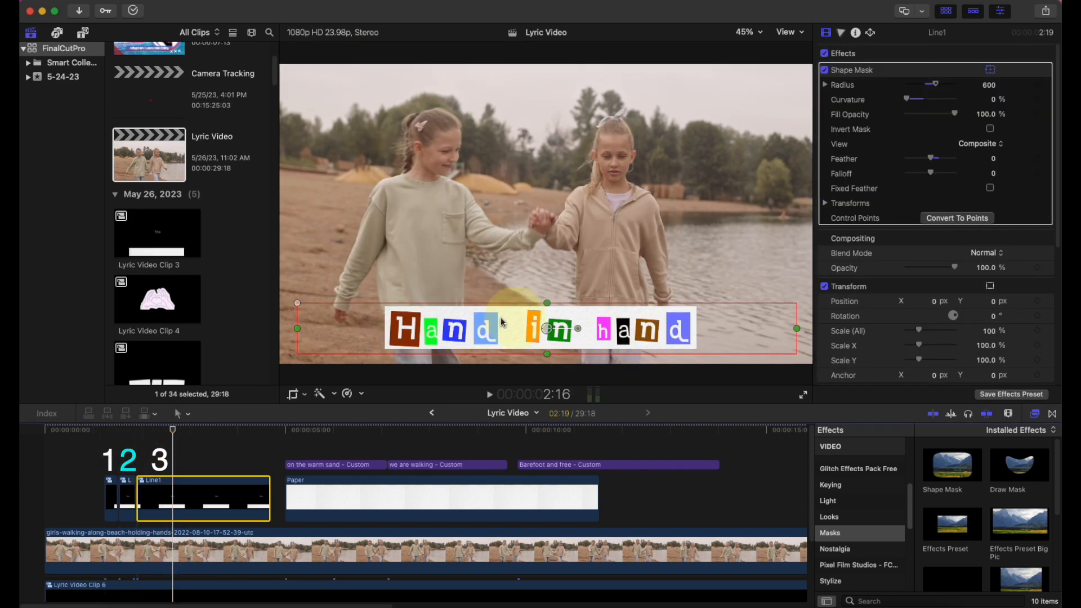
pyautogui.moveTo(715, 320); pyautogui.dragTo(700, 327)
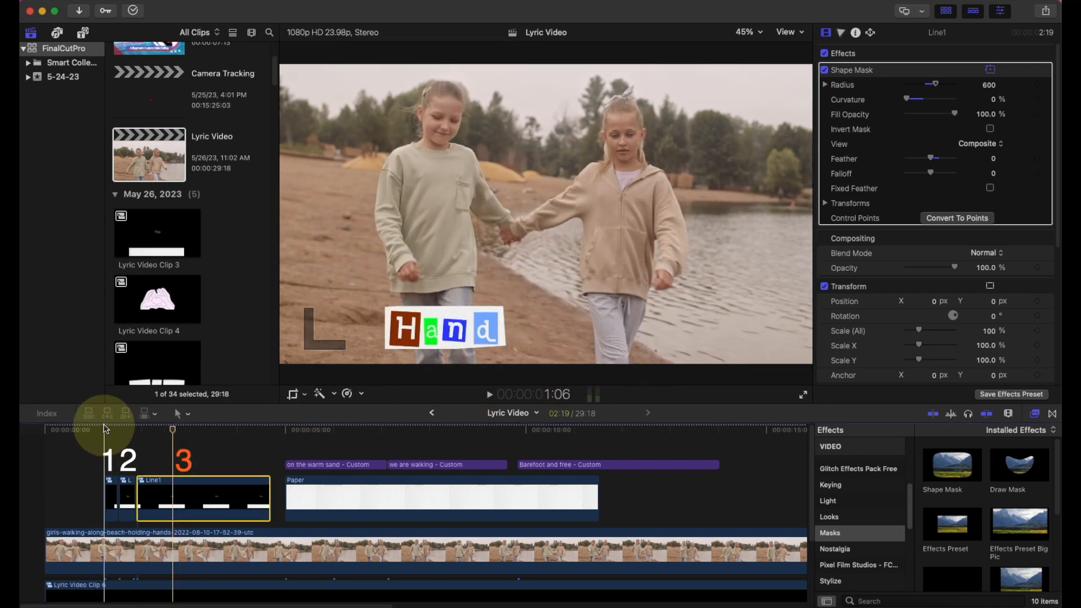
pyautogui.press('space')
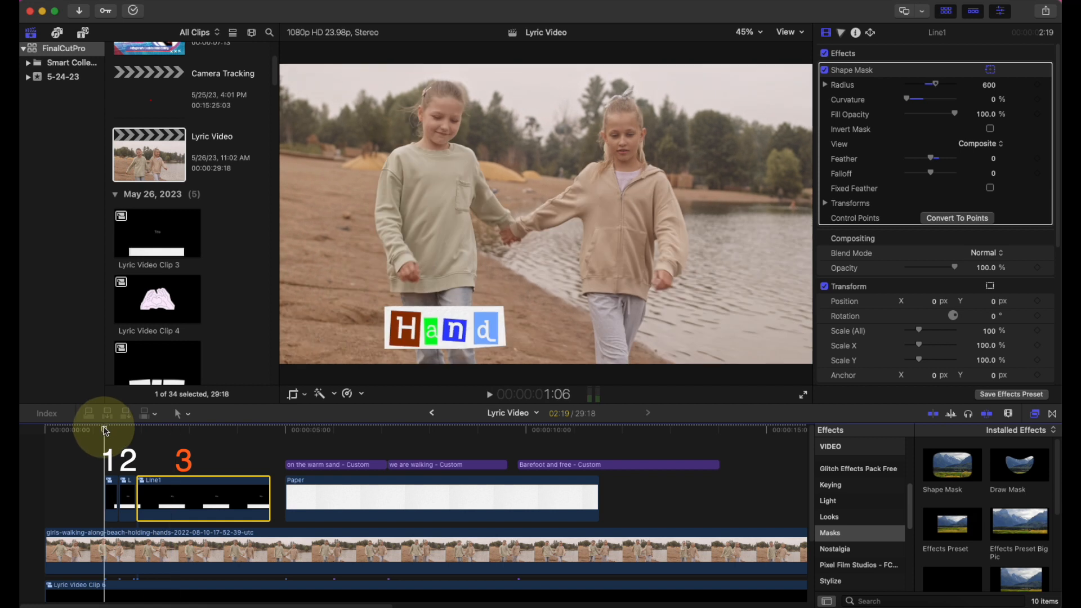
pyautogui.press('space')
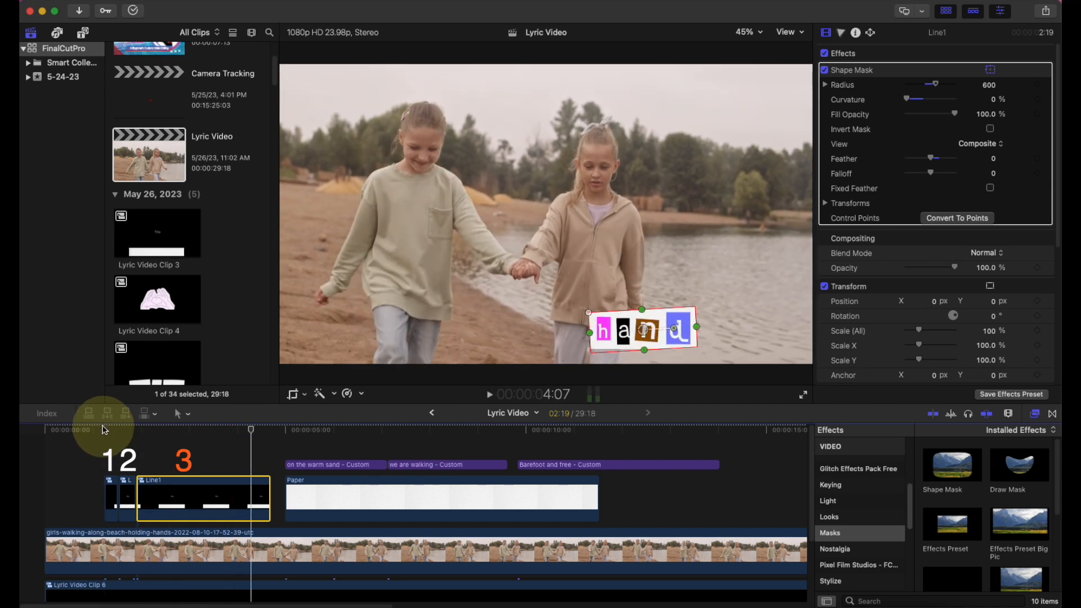
# Step: Extend the first and second Line1 parts to the end of the lyric line
pyautogui.click(171, 450)
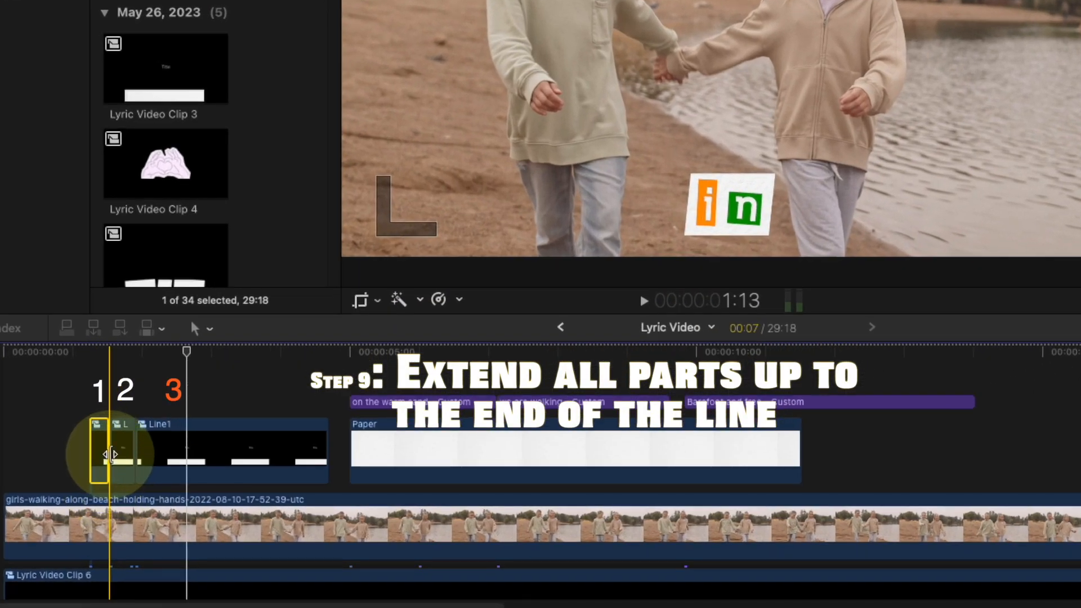
pyautogui.moveTo(108, 454); pyautogui.dragTo(328, 458)
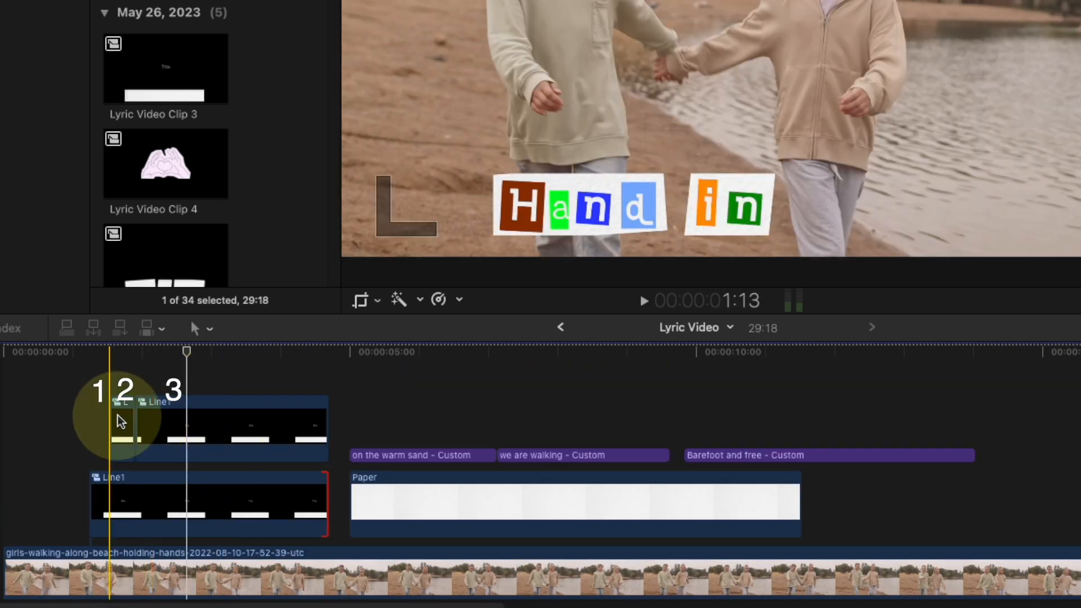
pyautogui.click(124, 426)
pyautogui.moveTo(133, 429); pyautogui.dragTo(325, 437)
# Step: Trim the start of the second Line1 part to 1:16 to match the sung word, and check the timing by playback
pyautogui.press('space')
pyautogui.press('space')
pyautogui.press('space')
pyautogui.press('space')
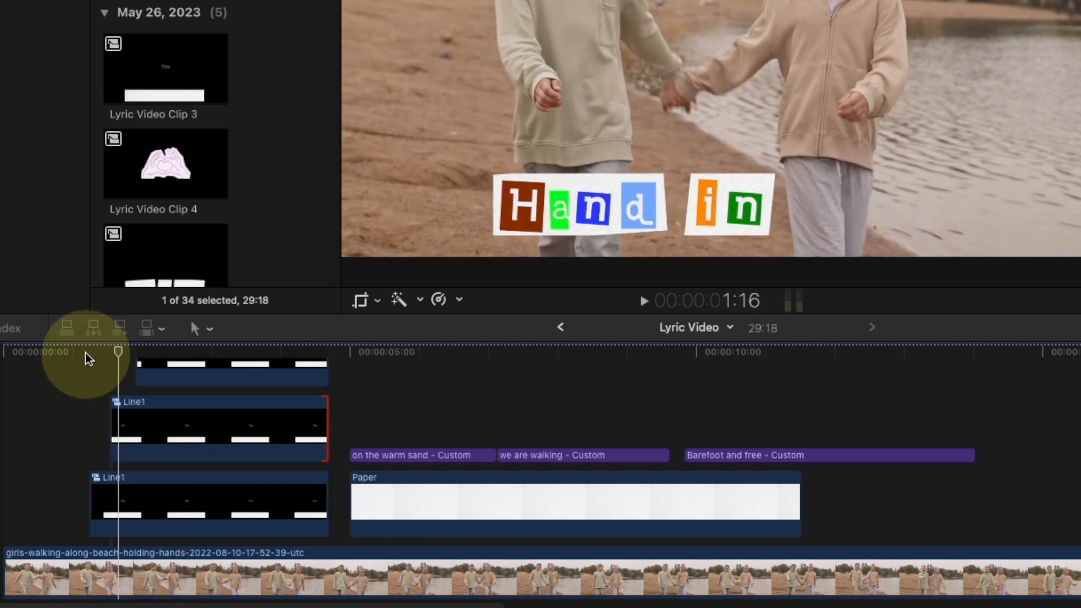
pyautogui.moveTo(110, 421); pyautogui.dragTo(119, 421)
pyautogui.press('space')
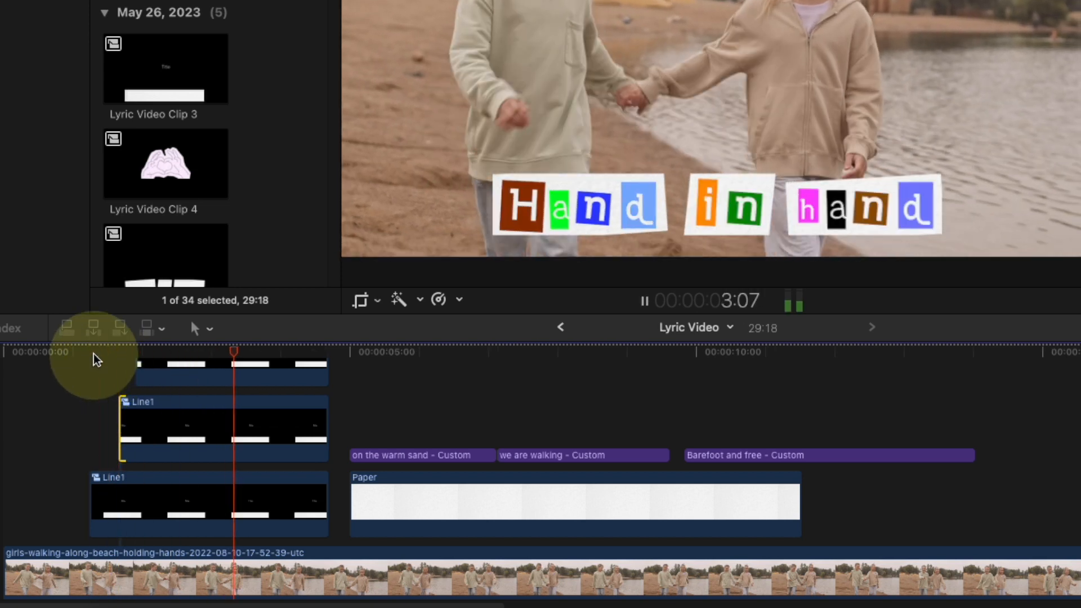
pyautogui.press('space')
# Step: Split the Paper clip at the point where the "on the warm sand" title ends
pyautogui.moveTo(331, 351); pyautogui.dragTo(354, 359)
pyautogui.click(398, 455)
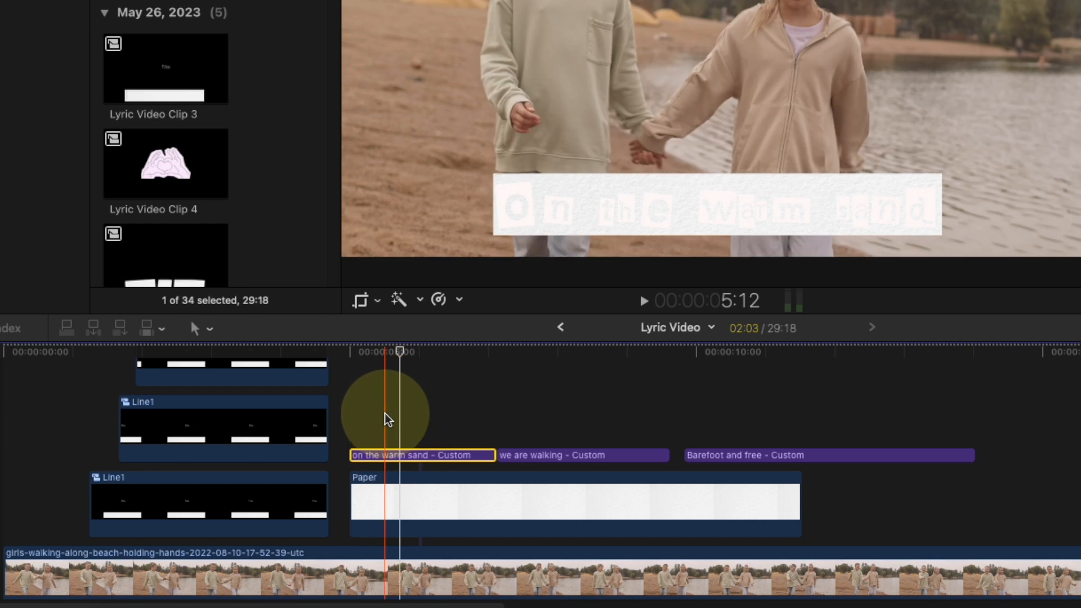
pyautogui.moveTo(381, 365); pyautogui.dragTo(498, 503)
pyautogui.click(498, 502)
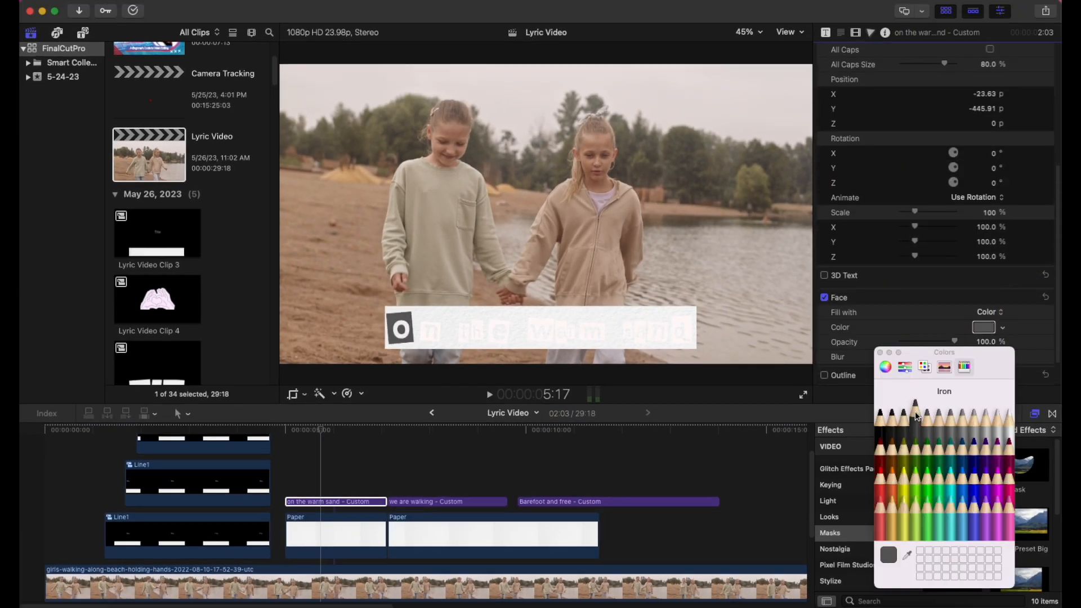
# Step: Give each remaining letter of "on the warm sand" its own contrasting face color, using Licorice for the "a" and Ocean for the "d" in "sand"
pyautogui.click(904, 475)
pyautogui.click(962, 502)
pyautogui.click(880, 476)
pyautogui.click(997, 443)
pyautogui.click(903, 417)
pyautogui.click(904, 443)
pyautogui.click(985, 476)
pyautogui.click(962, 444)
pyautogui.moveTo(868, 91); pyautogui.dragTo(872, 91)
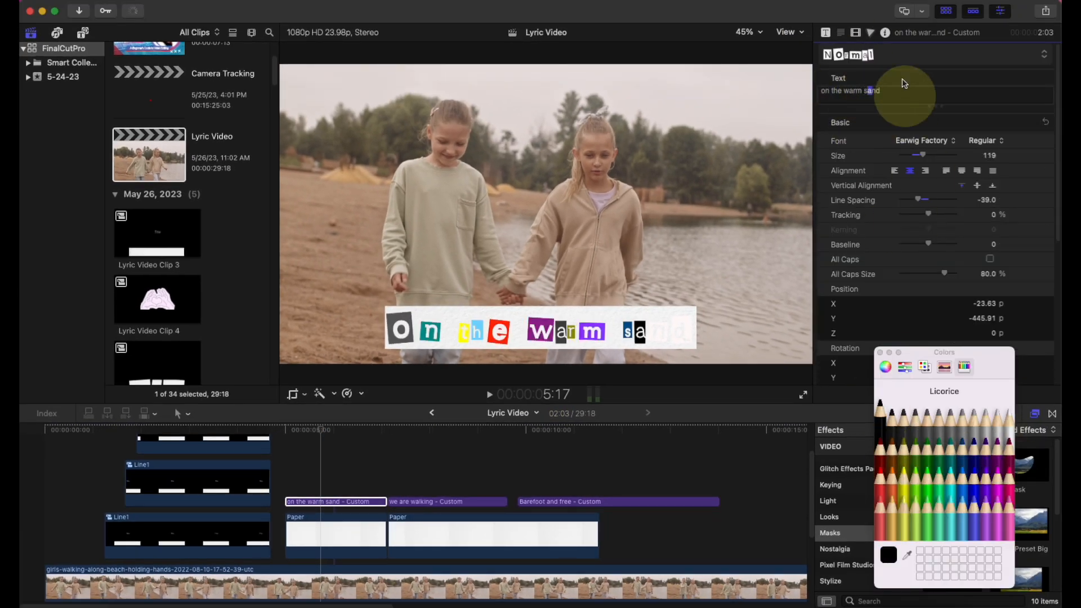
# Step: Combine the "on the warm sand" title and its paper into a compound clip named Line2, and apply a Shape Mask to it
pyautogui.rightClick(326, 526)
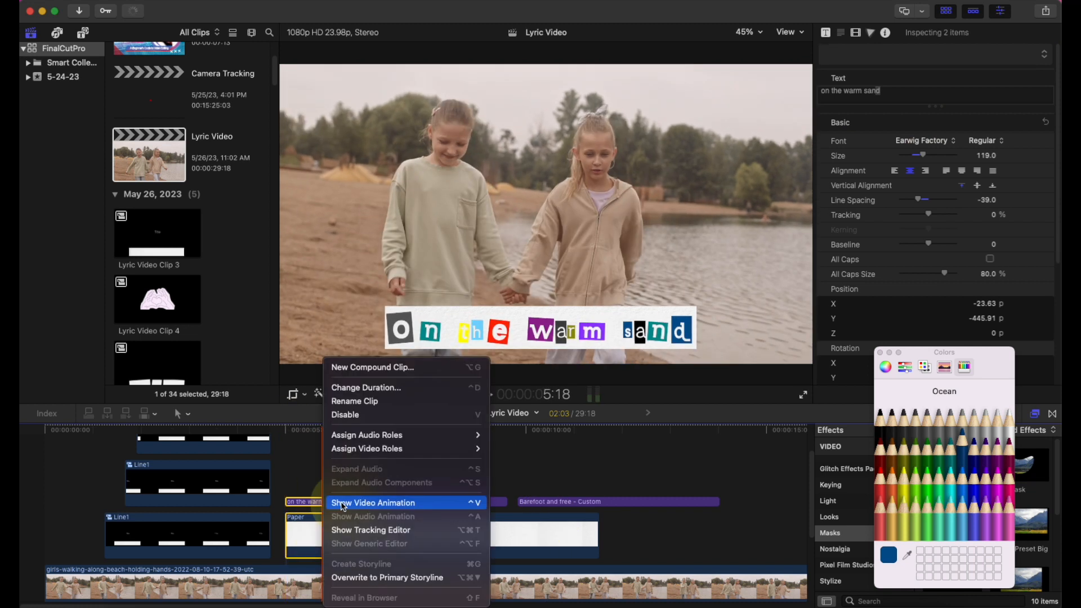
pyautogui.click(362, 367)
pyautogui.moveTo(951, 464); pyautogui.dragTo(336, 535)
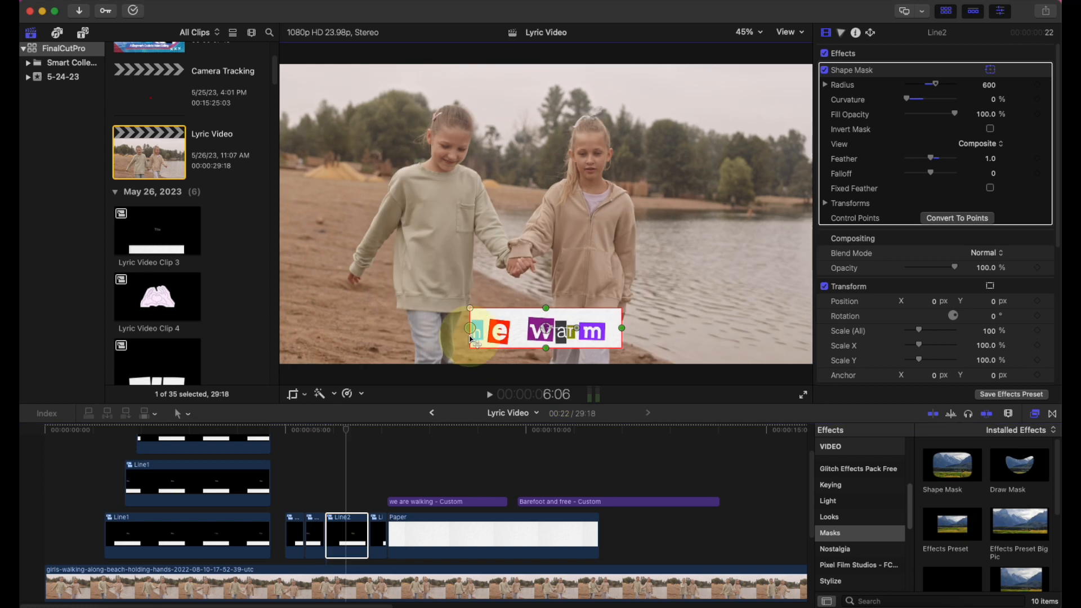
# Step: Stack the Line2 word parts on separate layers and reposition the word "on" near the frame's upper-left corner, with position X at -293.8 px
pyautogui.scroll(2, 367, 484)
pyautogui.moveTo(378, 532); pyautogui.dragTo(386, 455)
pyautogui.click(344, 488)
pyautogui.moveTo(932, 301); pyautogui.dragTo(932, 309)
pyautogui.click(369, 434)
pyautogui.click(338, 541)
pyautogui.moveTo(989, 226); pyautogui.dragTo(989, 200)
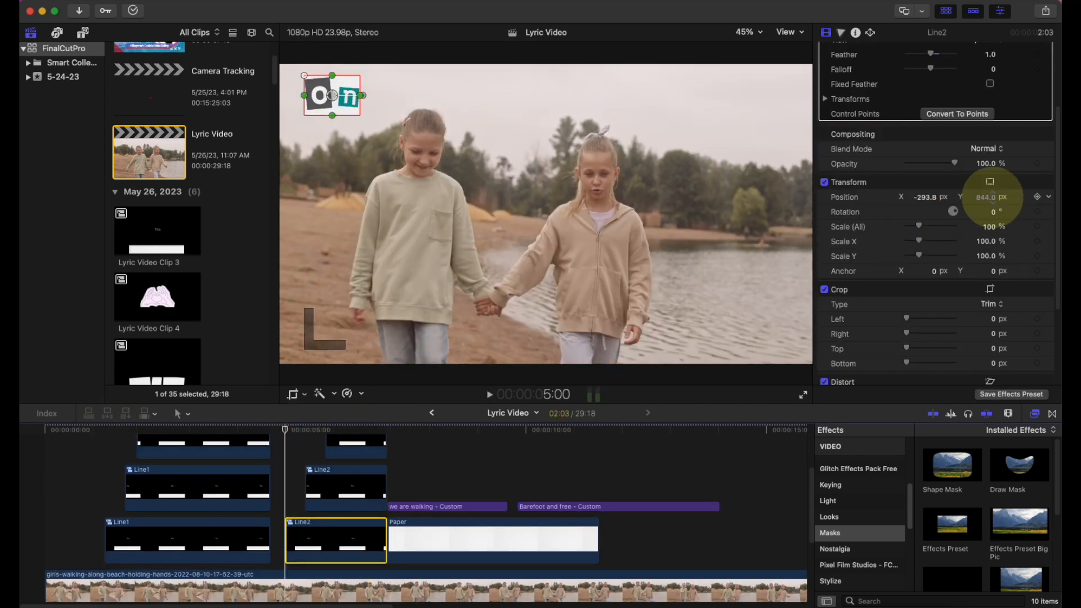
# Step: Arrange "the", "warm" and "sand" in a column below "on" along the frame's left side, and set the position Y of "on" to 803.7 px
pyautogui.click(344, 488)
pyautogui.moveTo(932, 302); pyautogui.dragTo(741, 374)
pyautogui.scroll(3, 360, 489)
pyautogui.click(378, 474)
pyautogui.moveTo(993, 301)
pyautogui.mouseDown()
pyautogui.moveTo(996, 280)
pyautogui.moveTo(984, 313)
pyautogui.mouseUp()
pyautogui.scroll(-4, 361, 490)
pyautogui.click(335, 471)
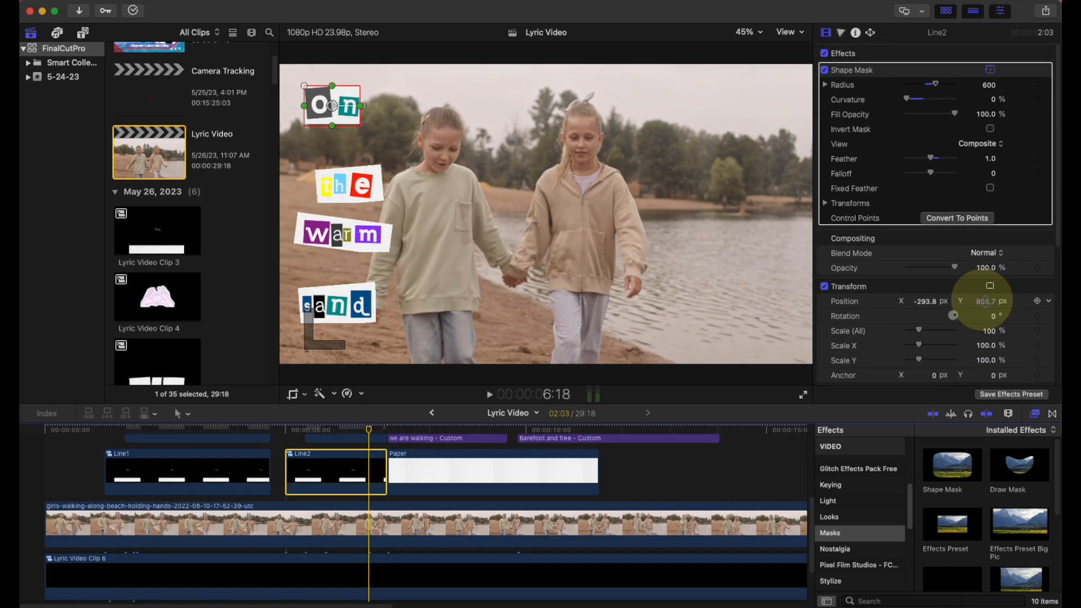
# Step: Move the third Line 3 part to a layer above, and extend the first and second parts to the end of the line
pyautogui.scroll(2, 422, 472)
pyautogui.moveTo(440, 538); pyautogui.dragTo(635, 537)
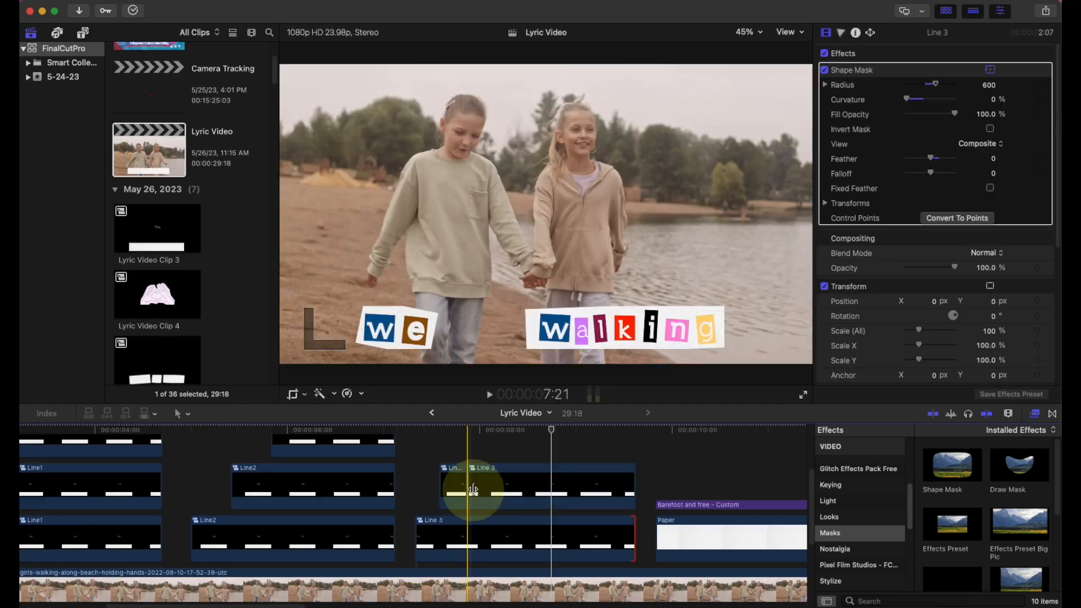
pyautogui.moveTo(473, 490); pyautogui.dragTo(473, 439)
pyautogui.moveTo(468, 489); pyautogui.dragTo(635, 489)
# Step: Group all the stacked Line2 parts into a new compound clip
pyautogui.moveTo(197, 438); pyautogui.dragTo(398, 548)
pyautogui.hotkey('alt', 'g')
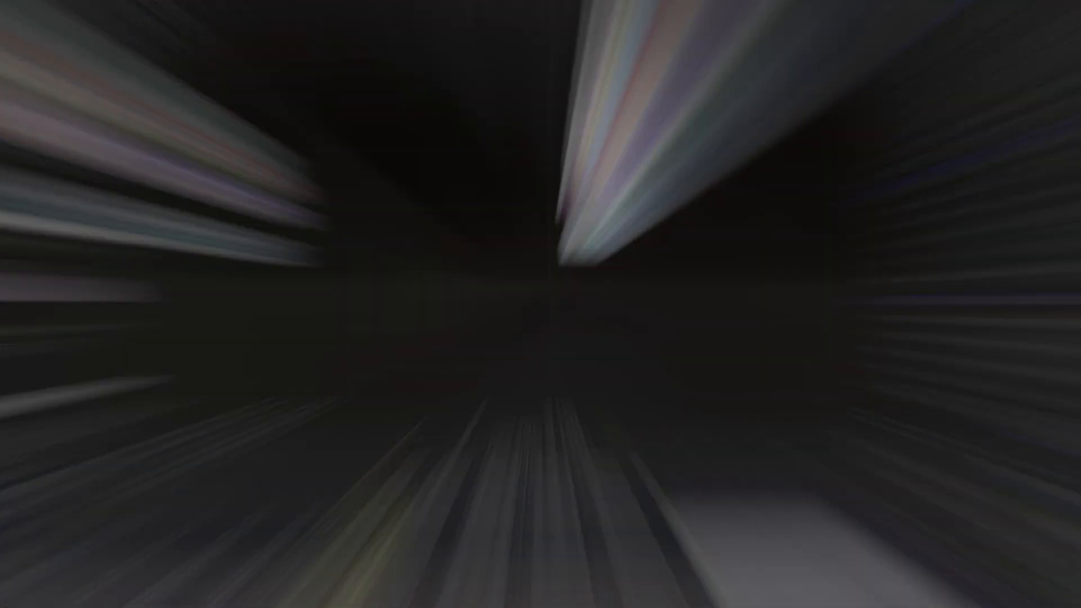